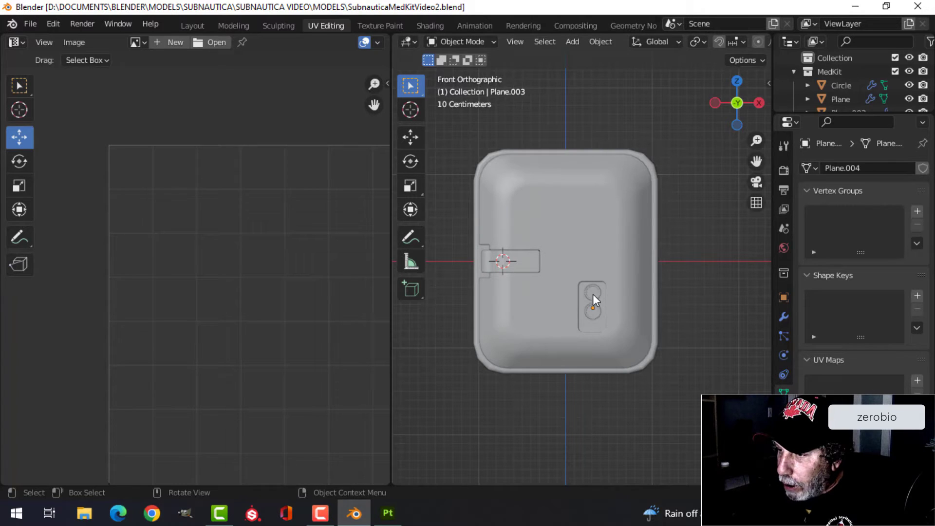
# Step: Unwrap all faces of the two circular buttons on the case's small recessed panel
pyautogui.click(599, 293)
pyautogui.scroll(4, 667, 297)
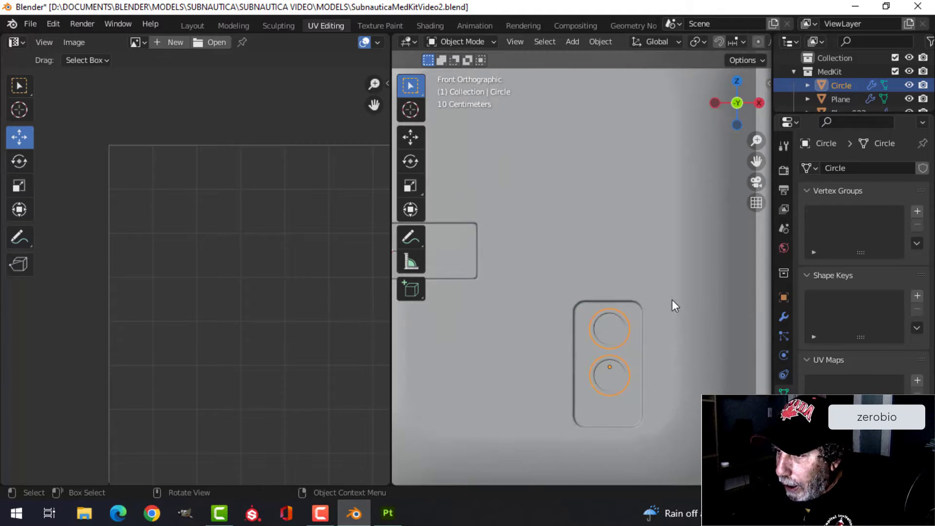
pyautogui.scroll(-3, 664, 303)
pyautogui.scroll(2, 630, 257)
pyautogui.press('Tab')
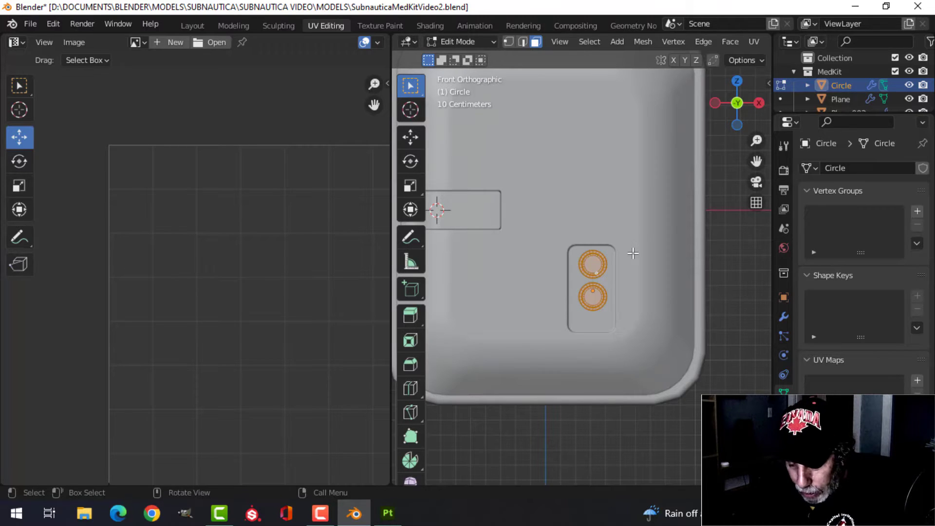
pyautogui.press('u')
pyautogui.click(632, 253)
pyautogui.scroll(-4, 319, 303)
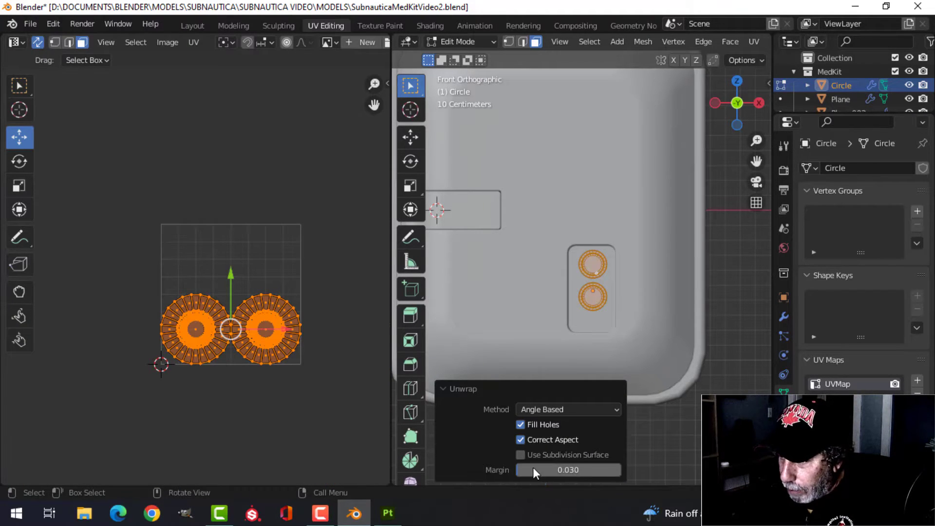
# Step: Scale the two circular UV islands down to about a third and move them just below the UV tile, near its right corner
pyautogui.scroll(3, 304, 375)
pyautogui.scroll(-1, 302, 373)
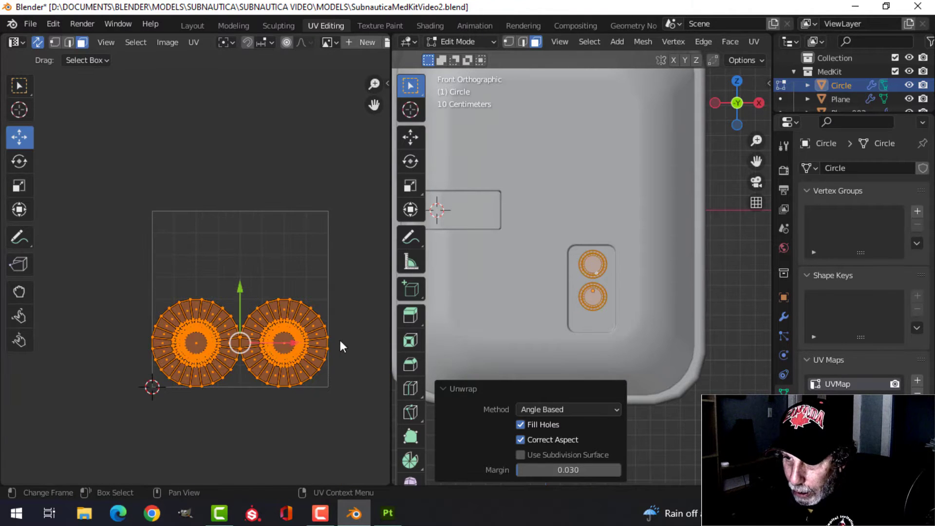
pyautogui.press('s')
pyautogui.click(269, 357)
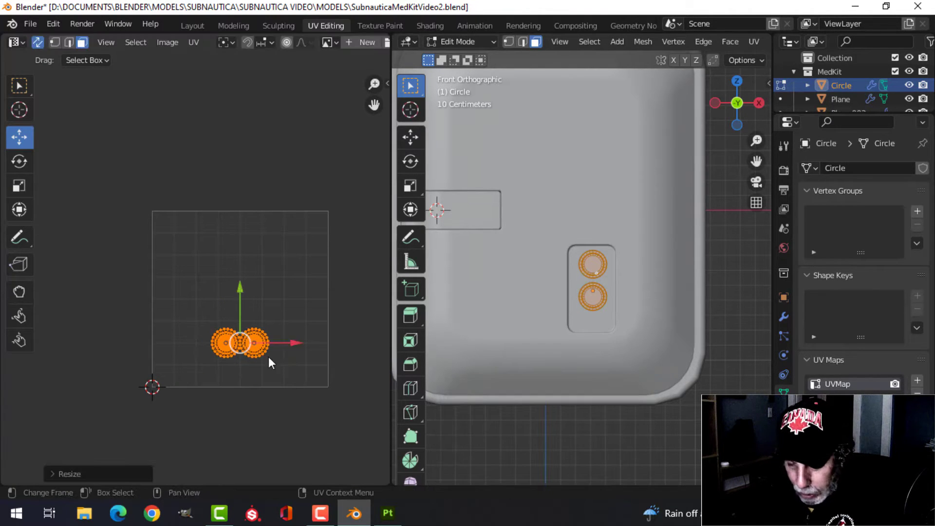
pyautogui.press('g')
pyautogui.click(321, 430)
pyautogui.scroll(1, 608, 338)
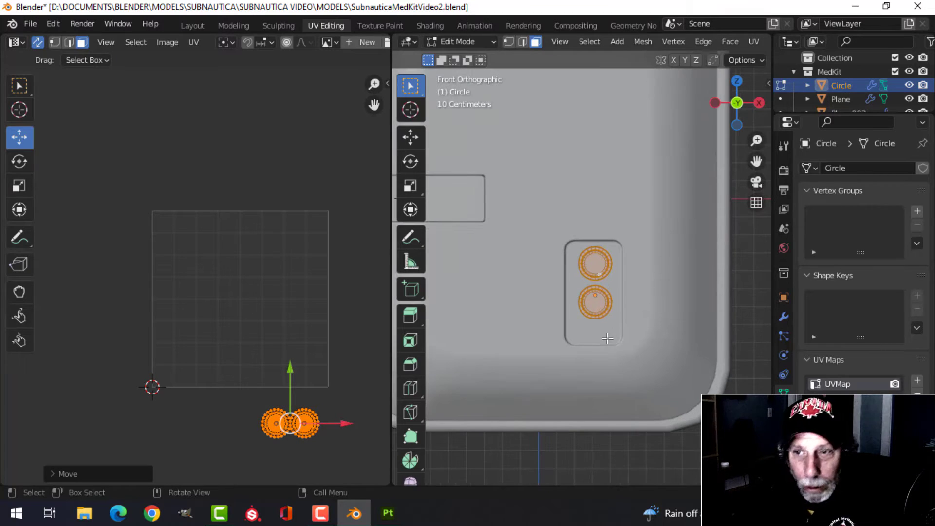
# Step: Smart UV Project the front cover, the side clip and the outer case together with an island margin of 0.03
pyautogui.press('Tab')
pyautogui.scroll(-3, 545, 302)
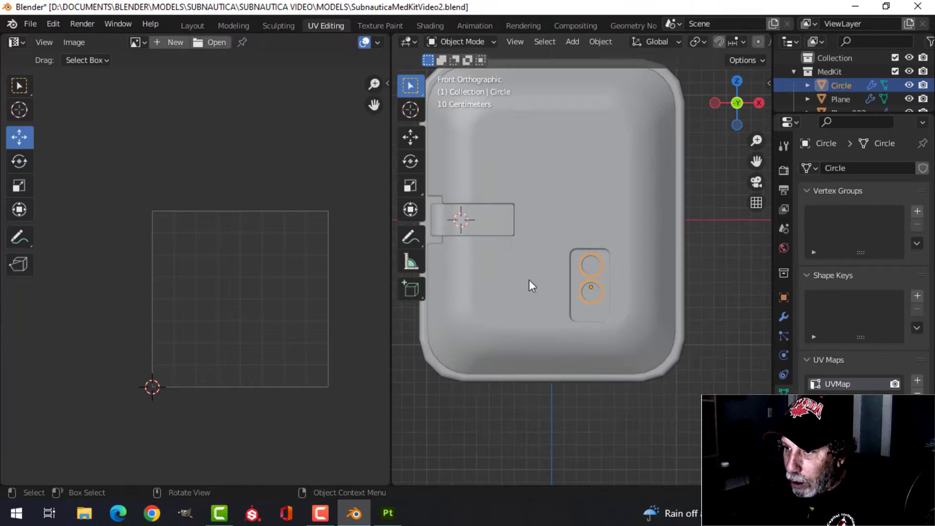
pyautogui.click(522, 269)
pyautogui.click(496, 220)
pyautogui.scroll(-1, 489, 260)
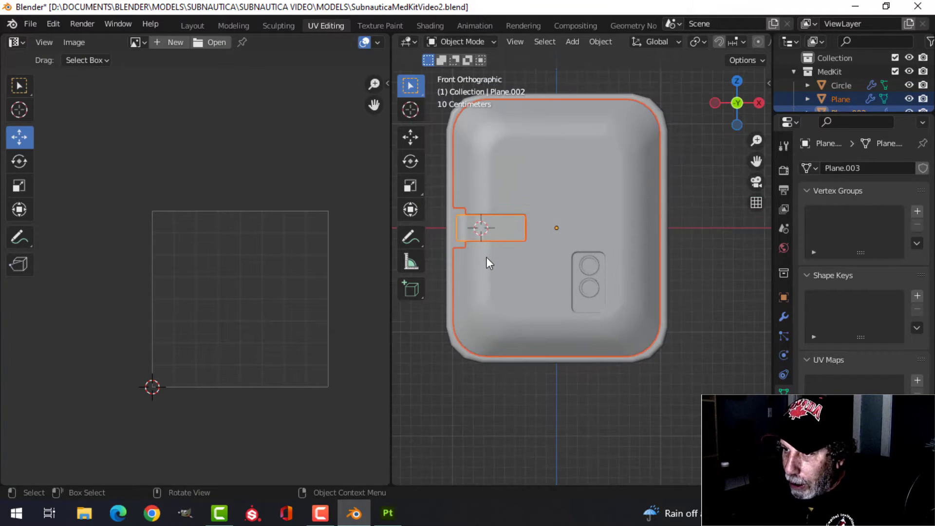
pyautogui.keyDown('shift'); pyautogui.click(453, 224); pyautogui.keyUp('shift')
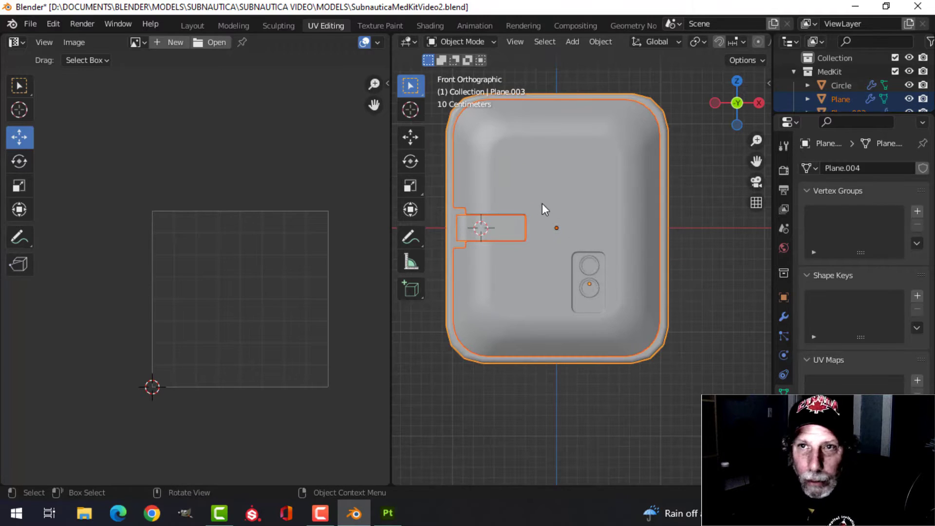
pyautogui.press('Tab')
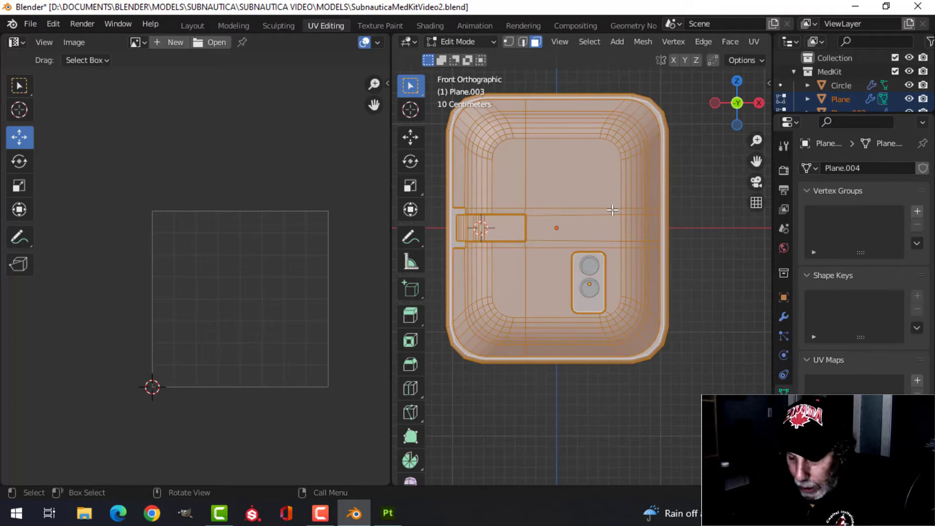
pyautogui.press('u')
pyautogui.click(599, 229)
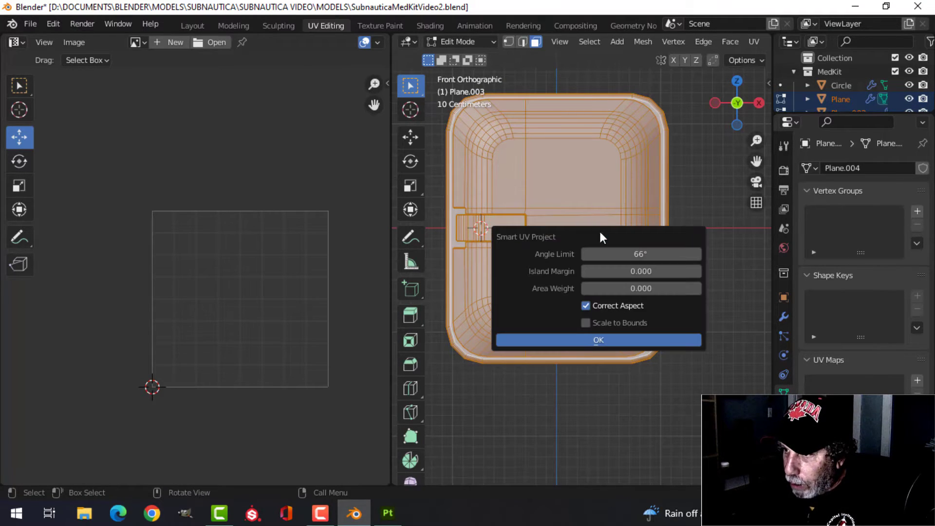
pyautogui.click(649, 273)
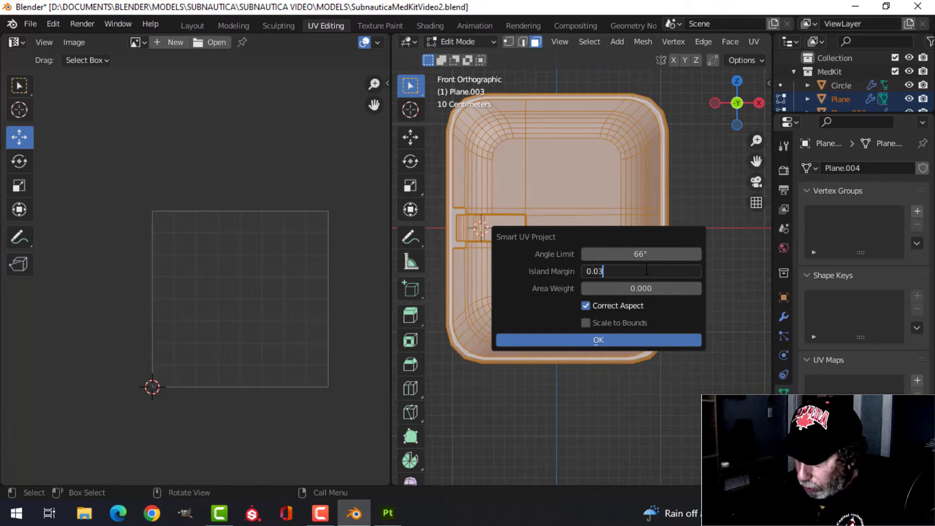
pyautogui.write('0.03')
pyautogui.press('Return')
pyautogui.click(615, 340)
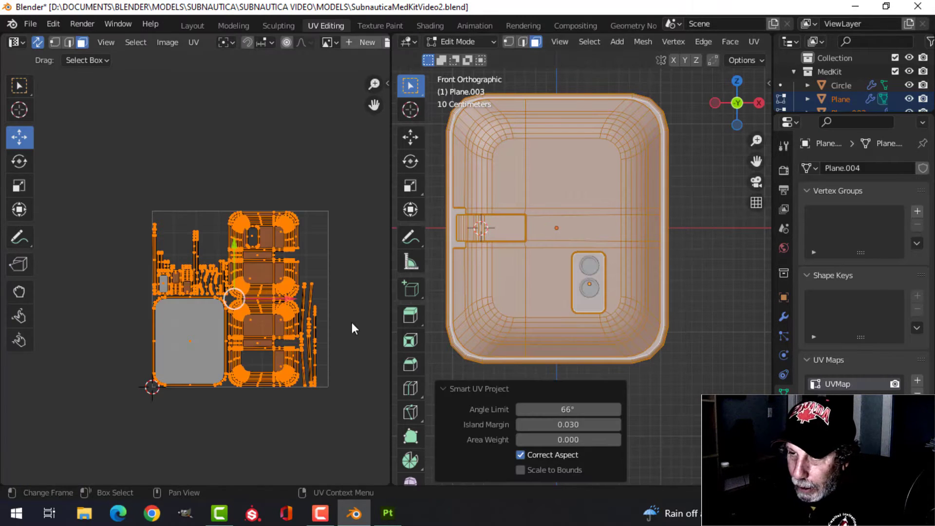
# Step: Shrink the plain rounded-rectangle UV island with its linked border to about half size and place it in the tile's lower left corner
pyautogui.scroll(4, 338, 314)
pyautogui.scroll(-2, 338, 315)
pyautogui.click(204, 344)
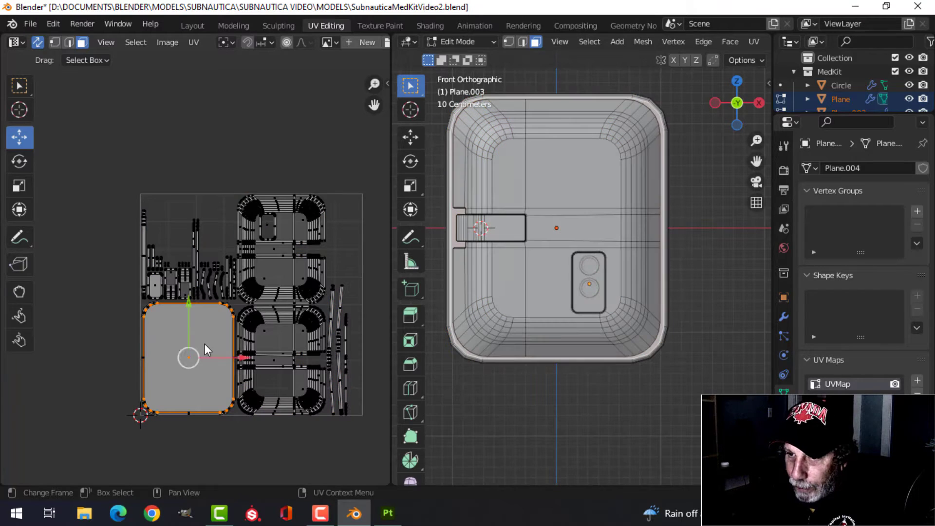
pyautogui.keyDown('alt'); pyautogui.click(229, 325); pyautogui.keyUp('alt')
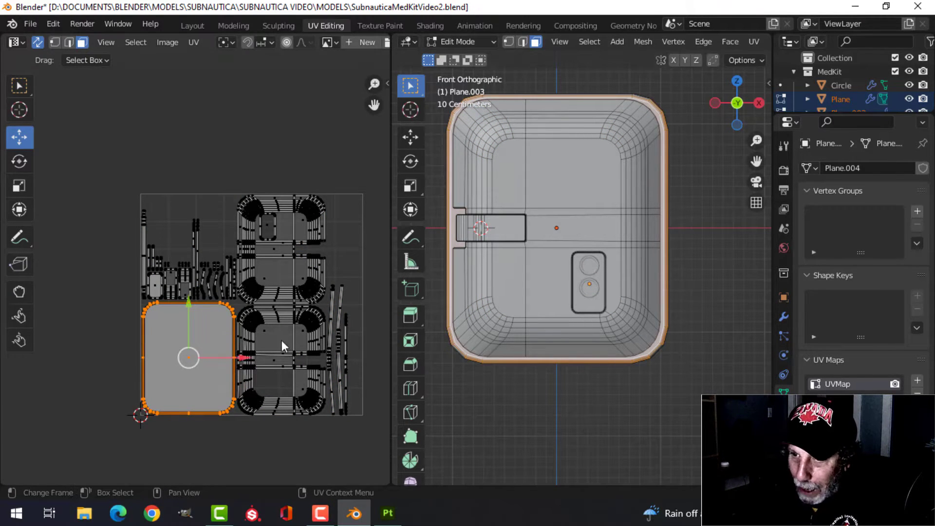
pyautogui.scroll(-1, 244, 299)
pyautogui.scroll(1, 244, 298)
pyautogui.press('s')
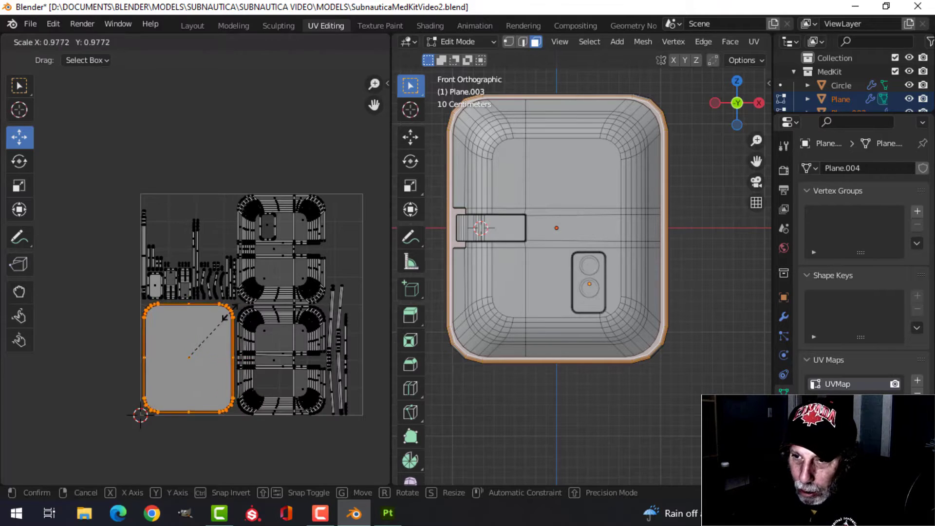
pyautogui.click(197, 341)
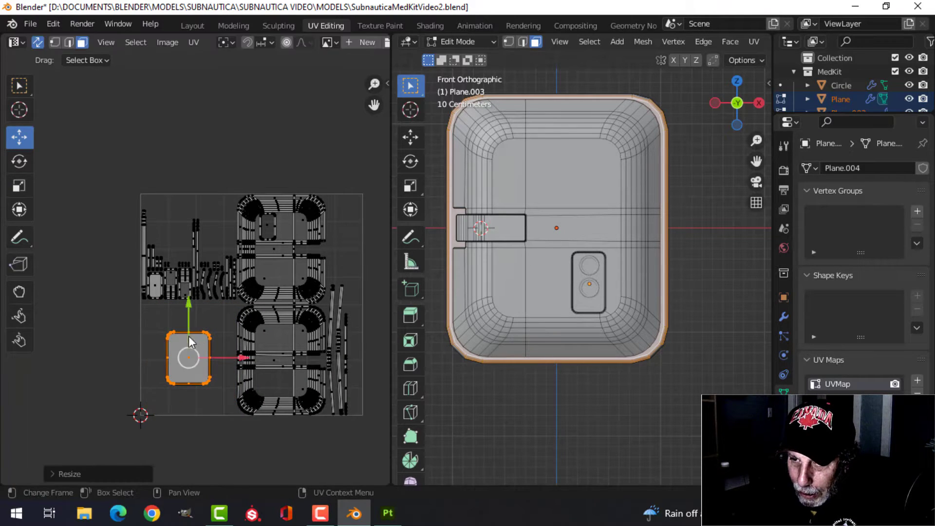
pyautogui.press('g')
pyautogui.click(168, 359)
pyautogui.scroll(2, 245, 332)
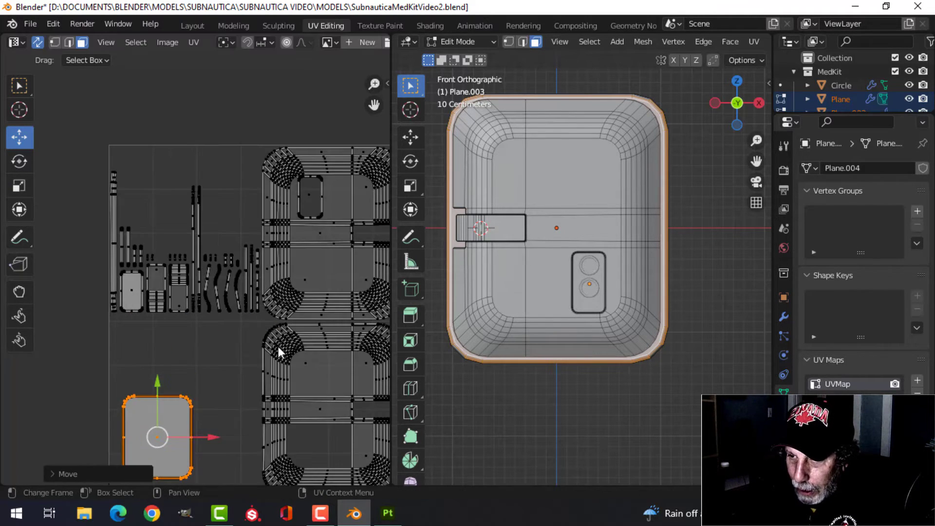
# Step: Shrink the lower of the two large tray-shaped UV islands and place it beside the plain rounded-rectangle island
pyautogui.click(295, 344)
pyautogui.press('l')
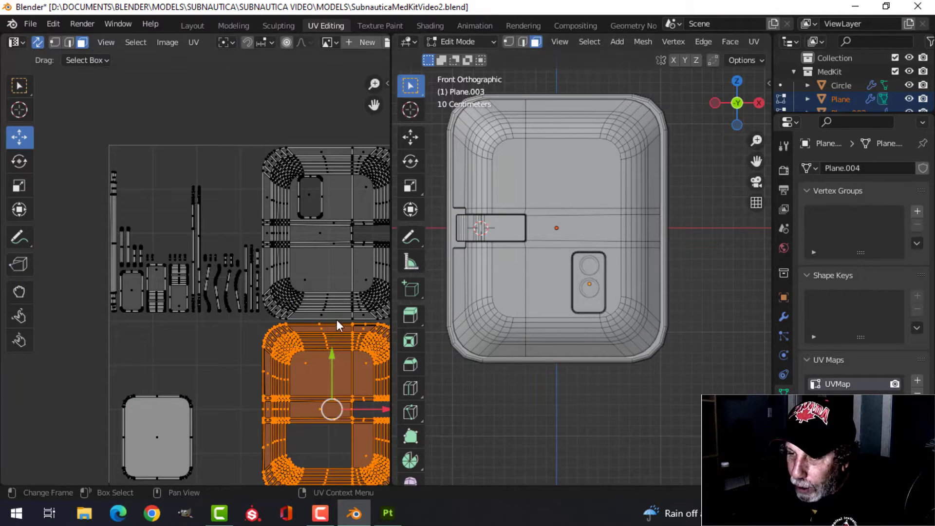
pyautogui.scroll(-3, 318, 328)
pyautogui.scroll(1, 317, 328)
pyautogui.press('s')
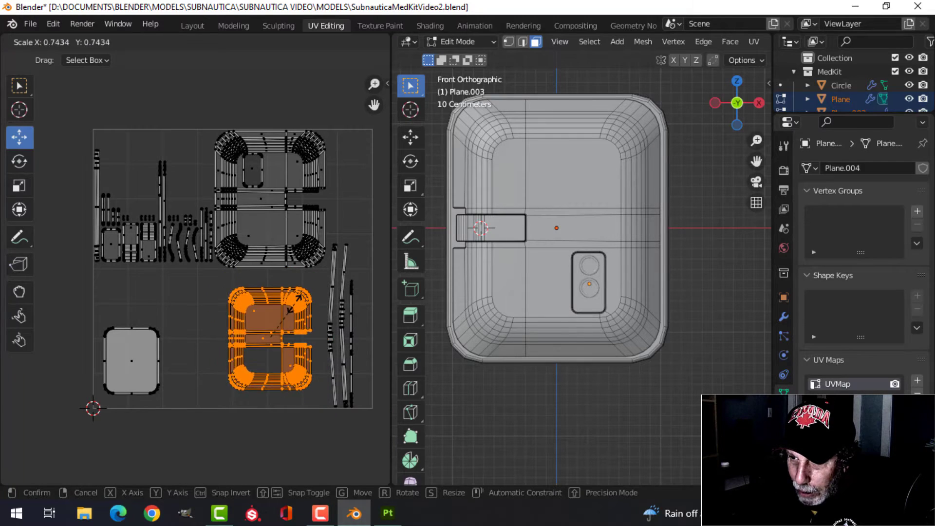
pyautogui.click(287, 319)
pyautogui.moveTo(244, 316); pyautogui.dragTo(187, 339)
pyautogui.scroll(-1, 270, 323)
# Step: Select the long rim strip islands completely, scale them down and place them in the UV tile's lower right corner
pyautogui.moveTo(268, 296); pyautogui.dragTo(322, 336)
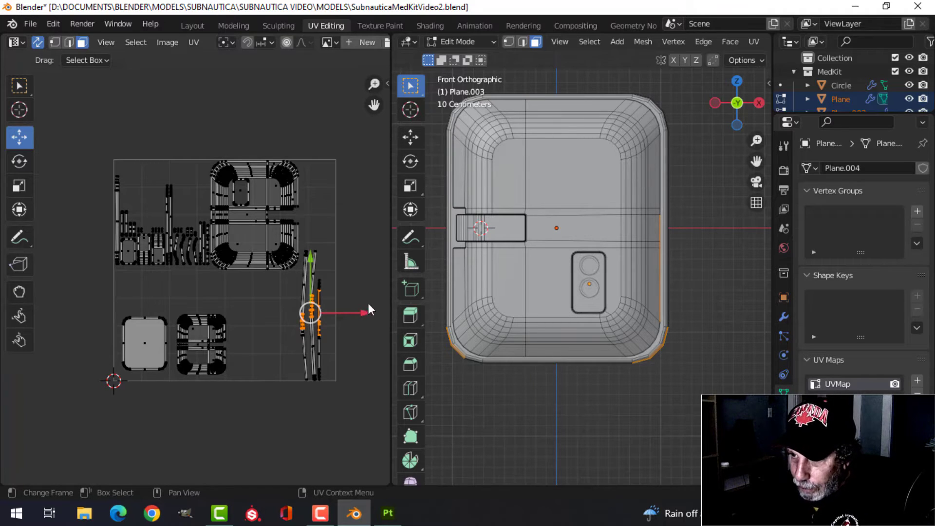
pyautogui.hotkey('ctrl', 'l')
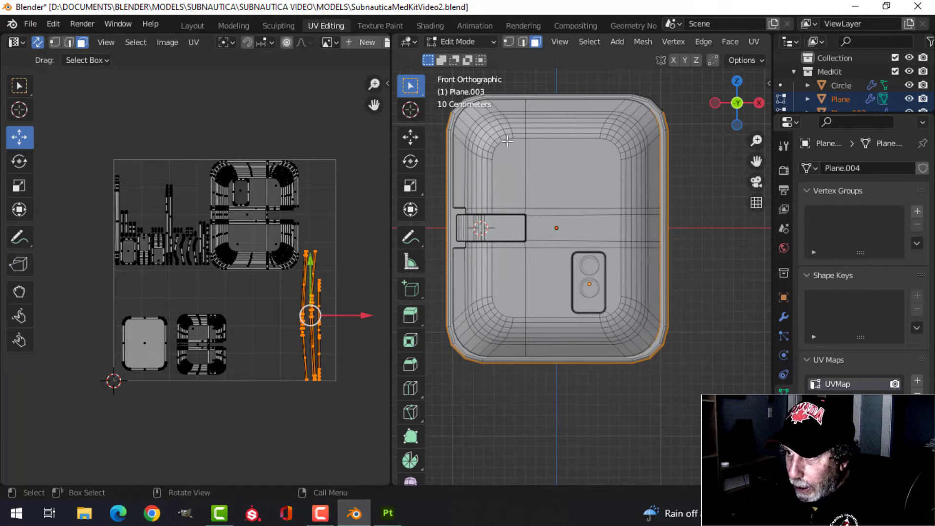
pyautogui.press('s')
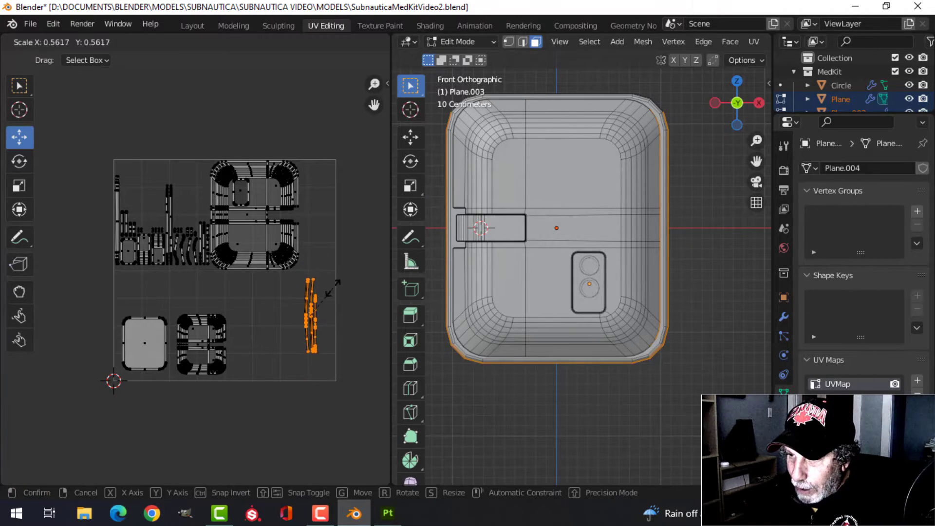
pyautogui.click(332, 300)
pyautogui.press('g')
pyautogui.click(345, 317)
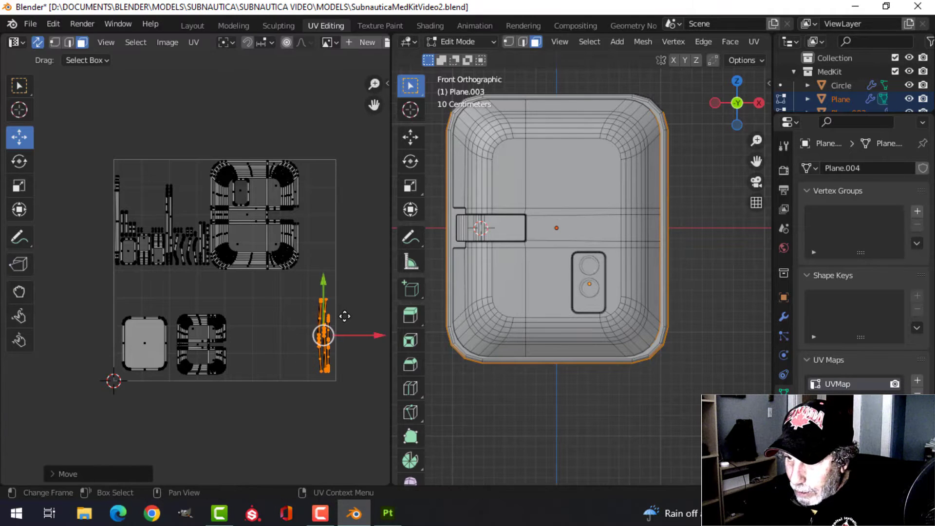
# Step: Move the front cover's large UV island into the upper right corner of the UV tile
pyautogui.scroll(2, 292, 248)
pyautogui.click(305, 224)
pyautogui.hotkey('ctrl', 'l')
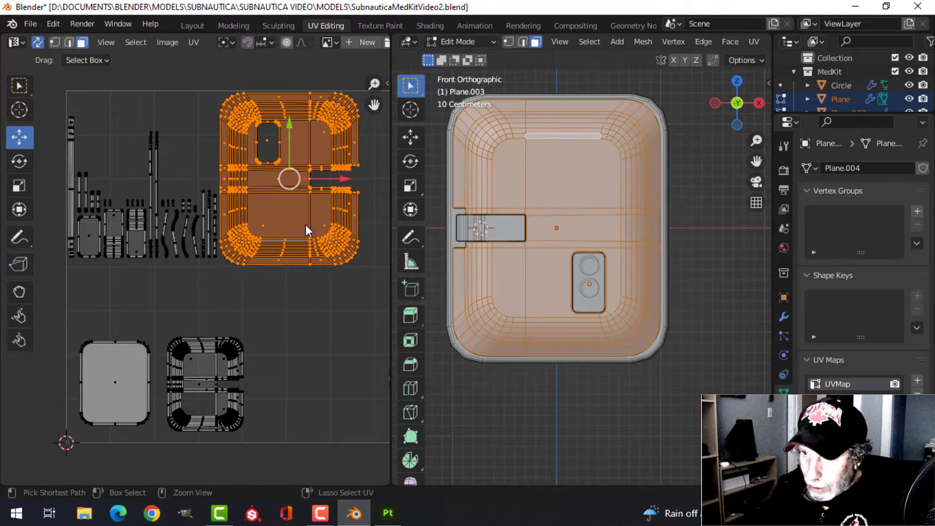
pyautogui.press('g')
pyautogui.click(345, 244)
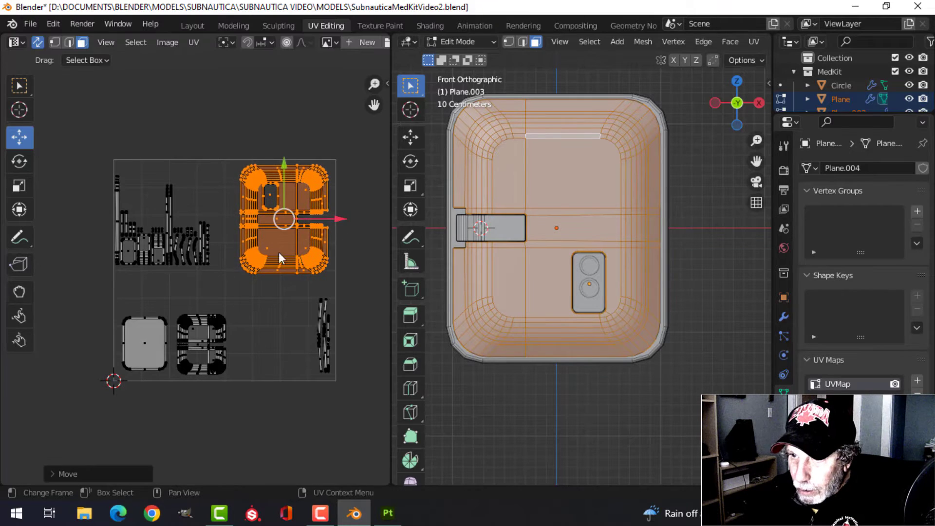
# Step: Move the group of small curved and straight strip islands down beside the rim strips in the UV tile's lower right area
pyautogui.scroll(1, 200, 257)
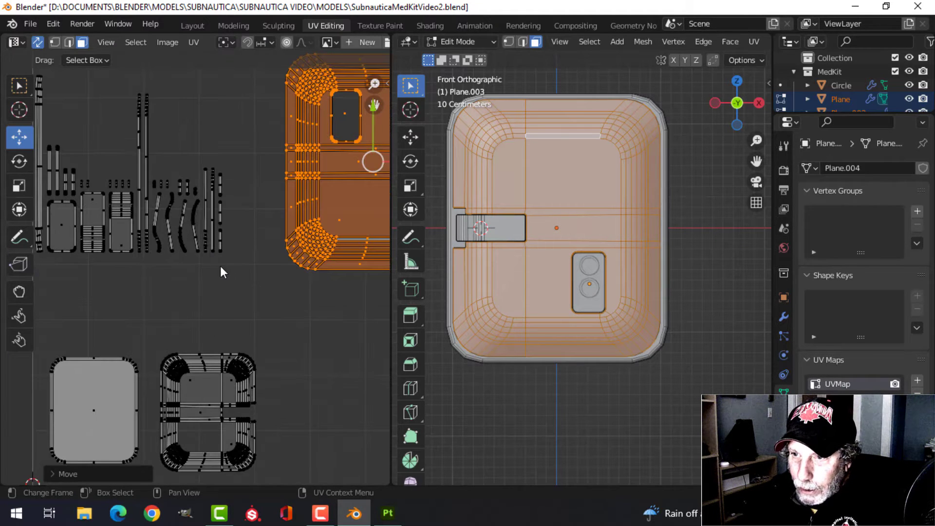
pyautogui.moveTo(131, 92); pyautogui.dragTo(150, 155)
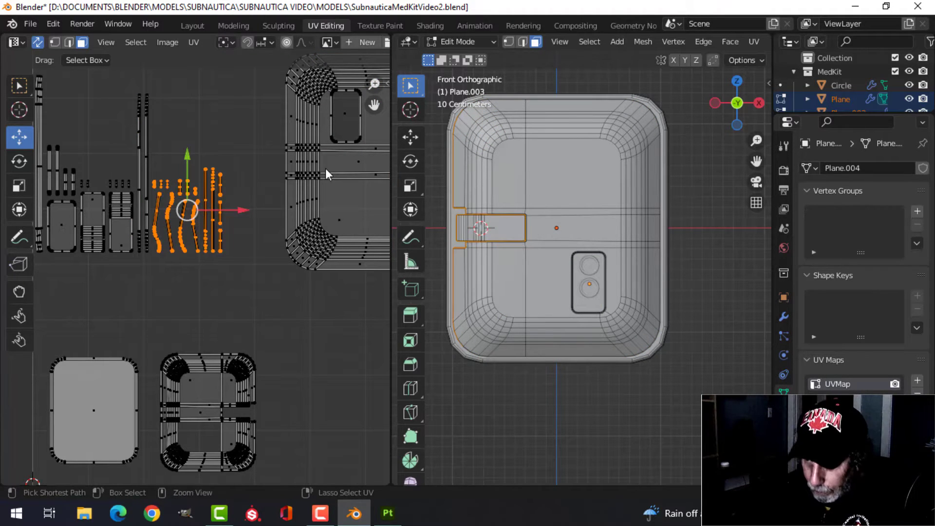
pyautogui.scroll(-2, 315, 204)
pyautogui.press('g')
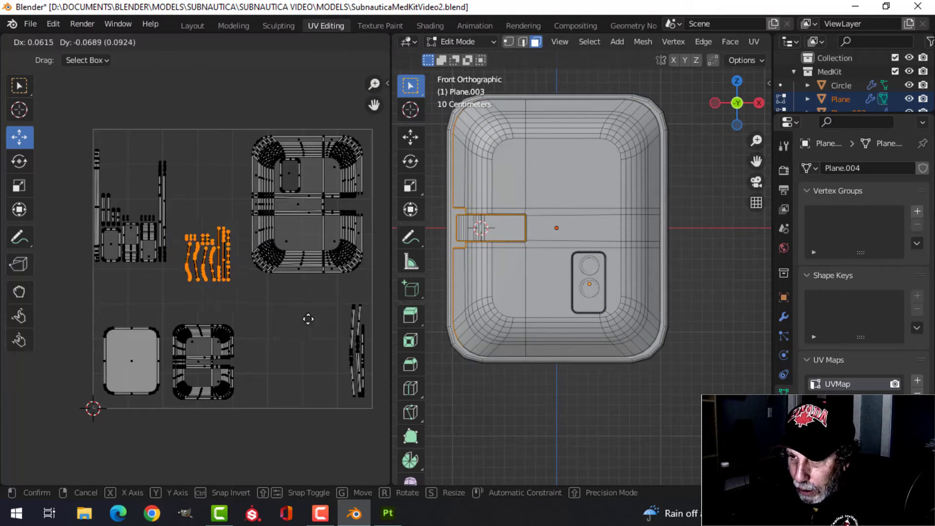
pyautogui.click(19, 424)
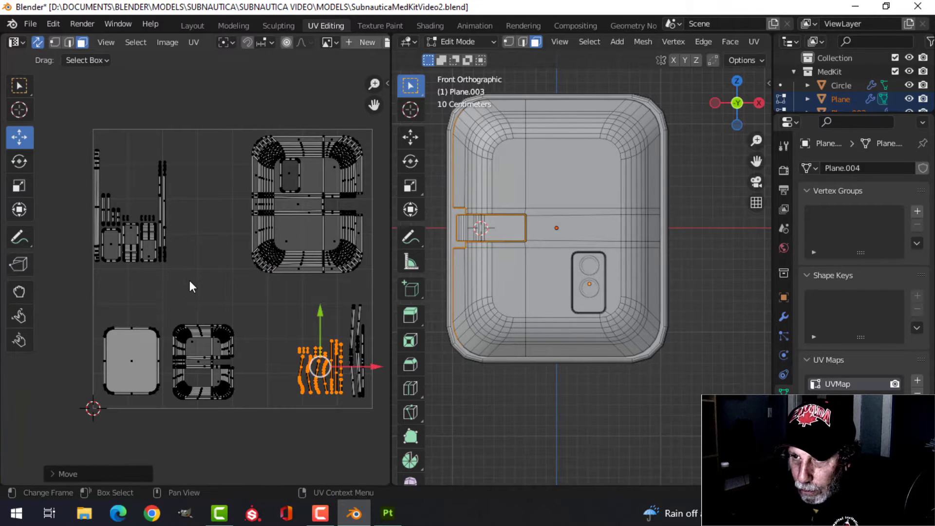
pyautogui.scroll(2, 189, 256)
pyautogui.scroll(-1, 188, 251)
pyautogui.moveTo(144, 119); pyautogui.dragTo(175, 271)
pyautogui.scroll(3, 196, 263)
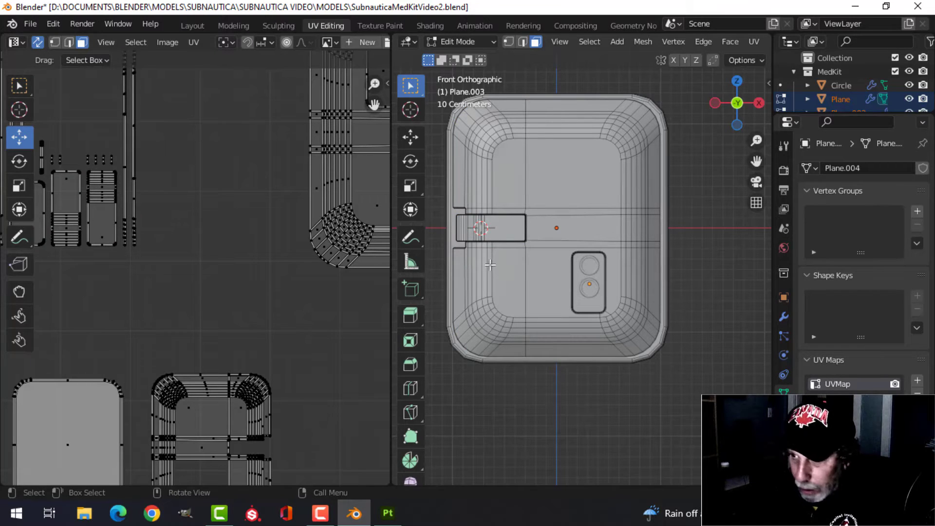
pyautogui.click(516, 230)
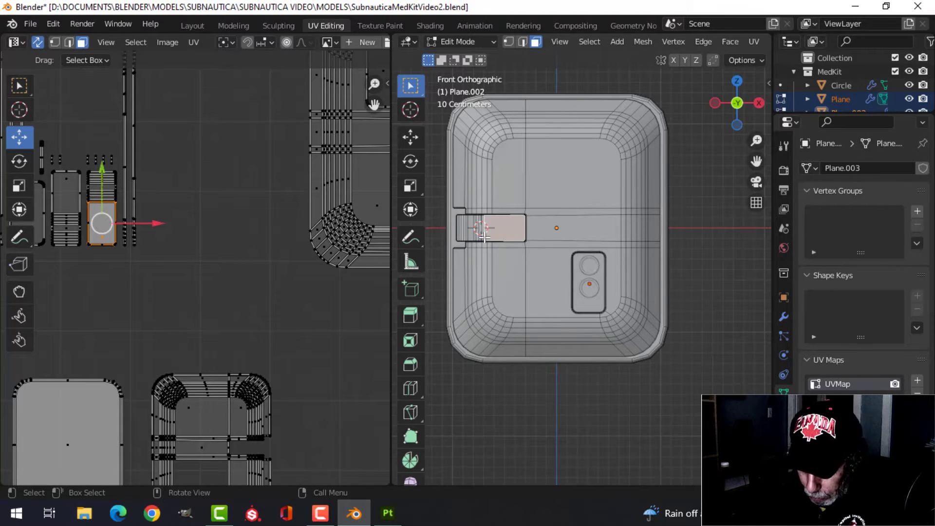
pyautogui.hotkey('ctrl', 'l')
pyautogui.scroll(-3, 200, 241)
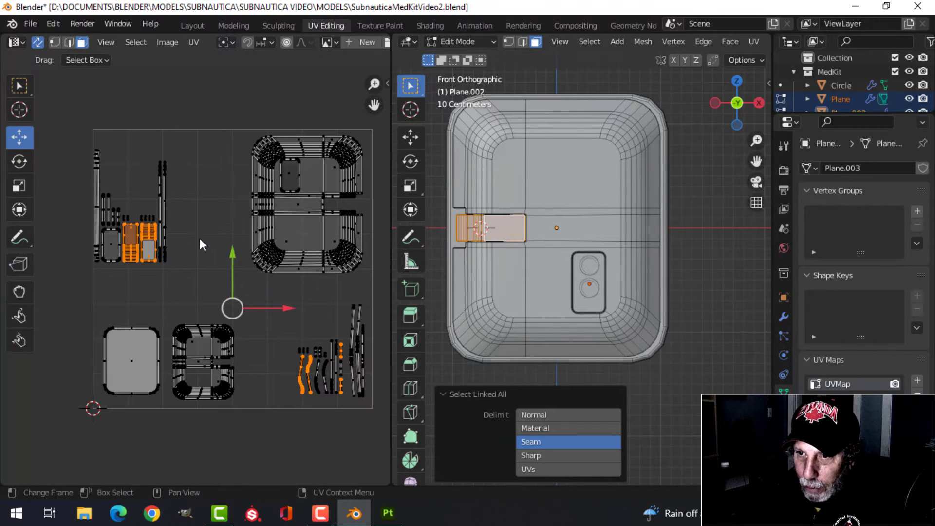
pyautogui.press('g')
pyautogui.rightClick(238, 90)
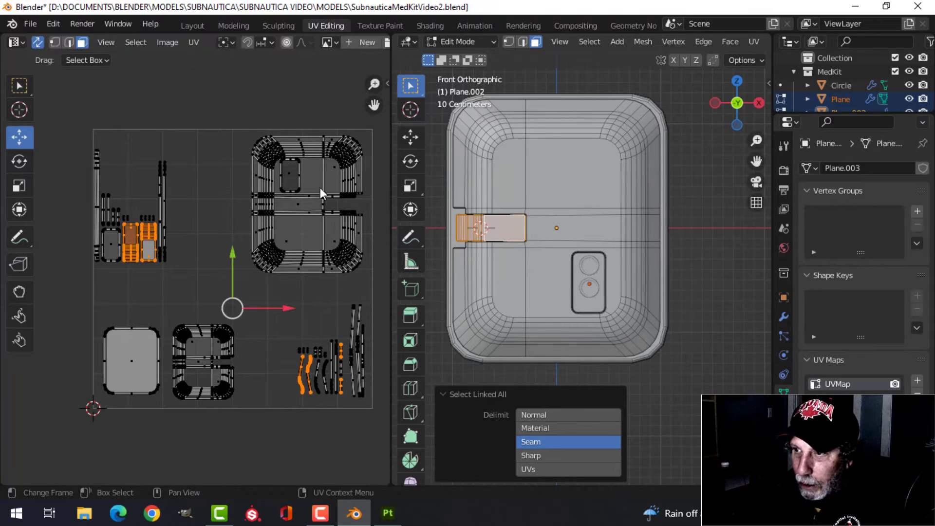
pyautogui.scroll(2, 209, 241)
pyautogui.hotkey('alt', 'a')
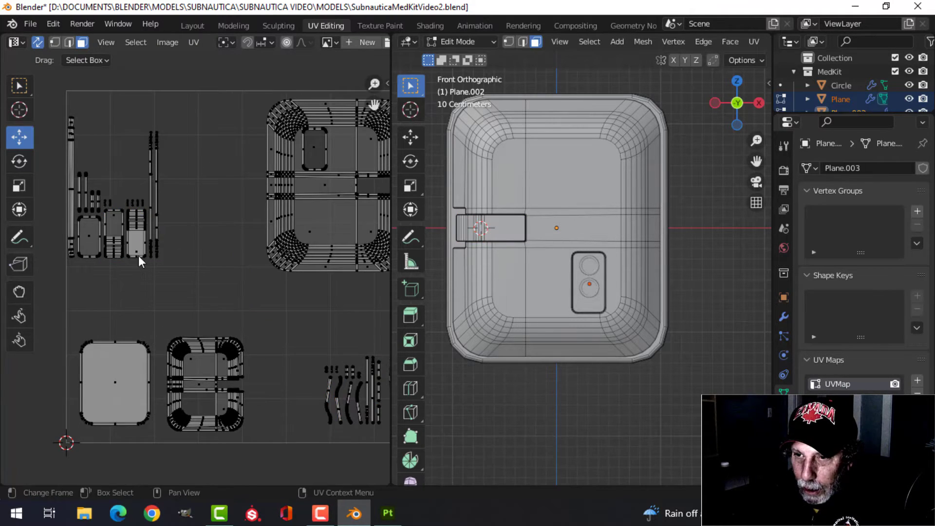
# Step: Select the latch's two striped rectangular UV islands completely and move them out above the UV tile
pyautogui.scroll(2, 139, 258)
pyautogui.click(142, 230)
pyautogui.keyDown('shift'); pyautogui.click(113, 204); pyautogui.keyUp('shift')
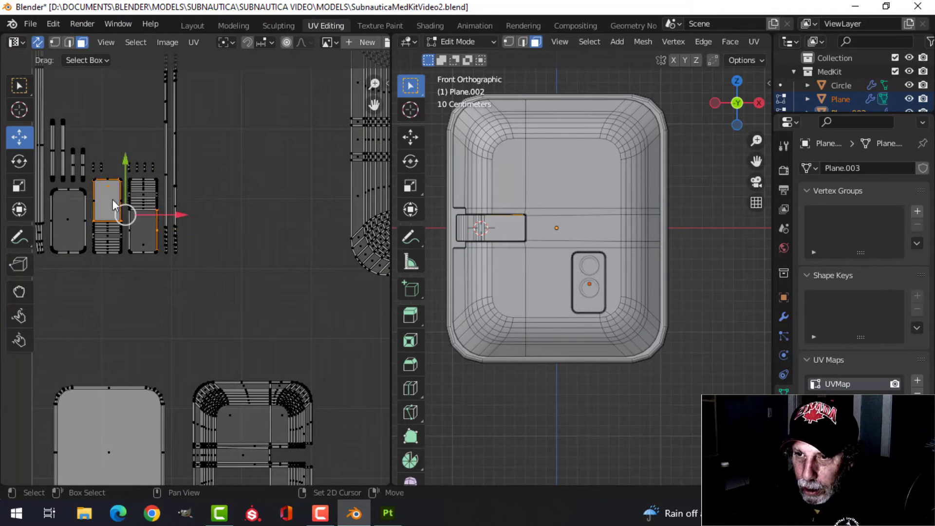
pyautogui.hotkey('ctrl', 'l')
pyautogui.scroll(-3, 247, 256)
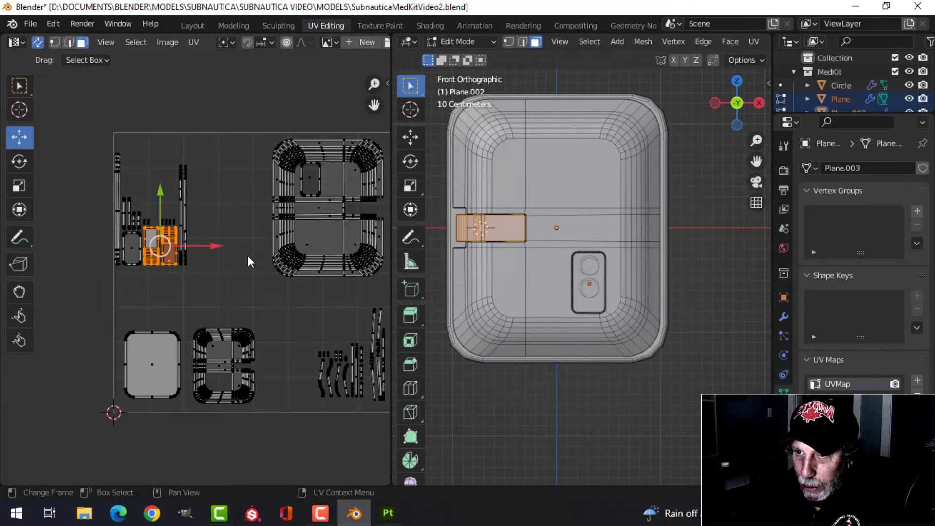
pyautogui.press('g')
pyautogui.click(278, 98)
pyautogui.scroll(-2, 257, 122)
pyautogui.moveTo(244, 137); pyautogui.dragTo(246, 175, button='middle')
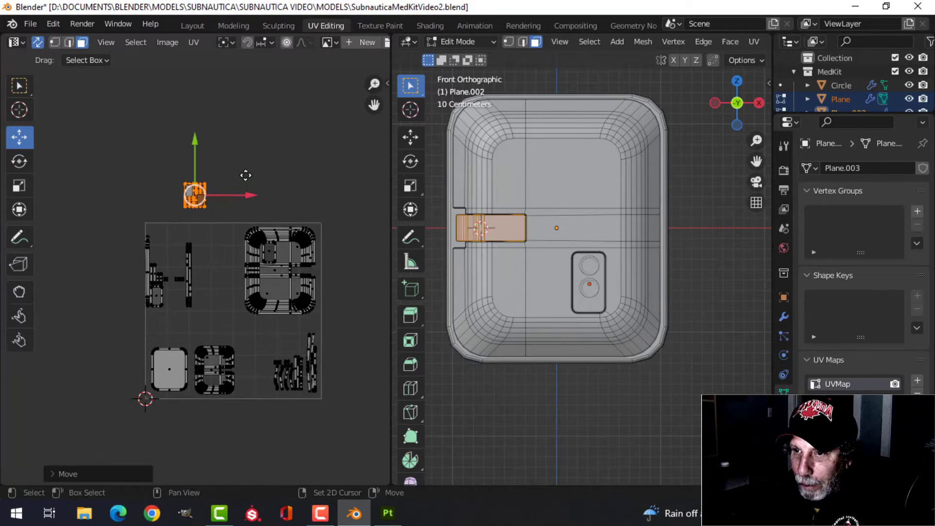
# Step: Enlarge the two latch UV islands in several passes and keep them just above the UV tile
pyautogui.press('s')
pyautogui.click(348, 165)
pyautogui.press('g')
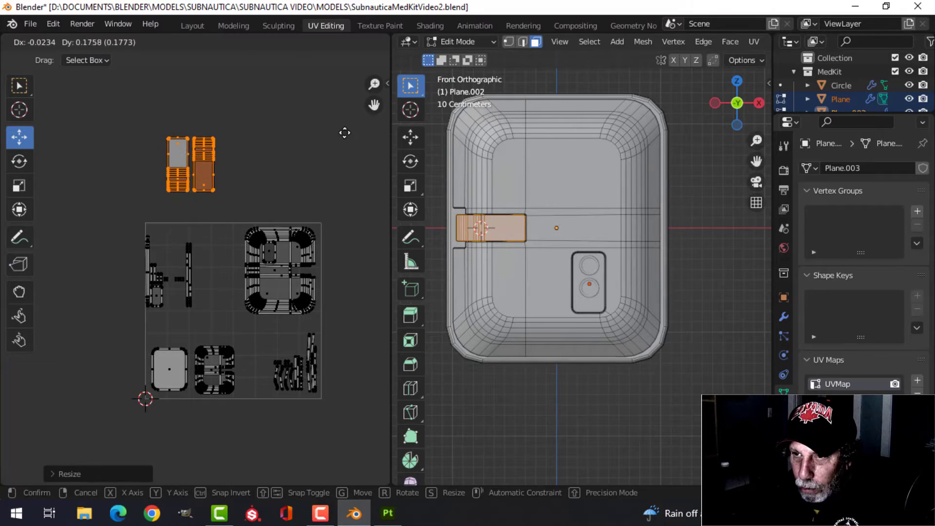
pyautogui.click(345, 132)
pyautogui.press('s')
pyautogui.click(312, 168)
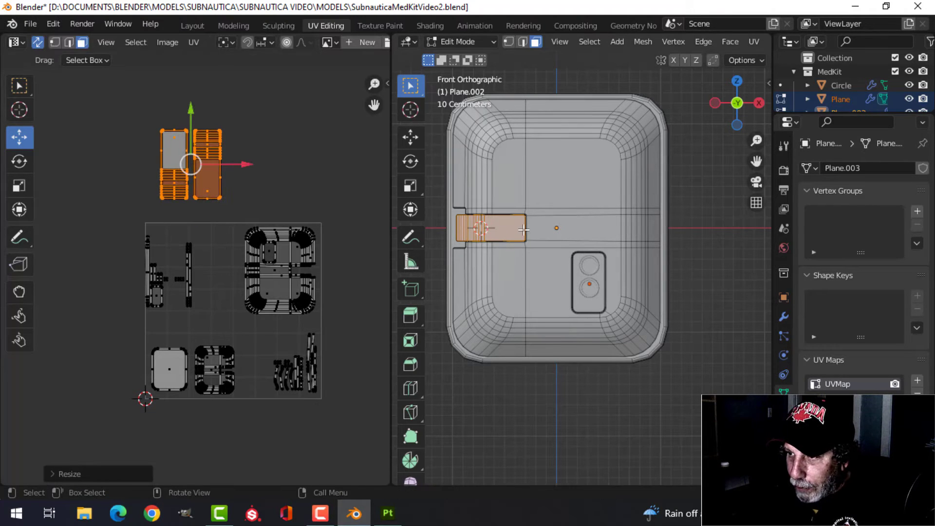
pyautogui.press('s')
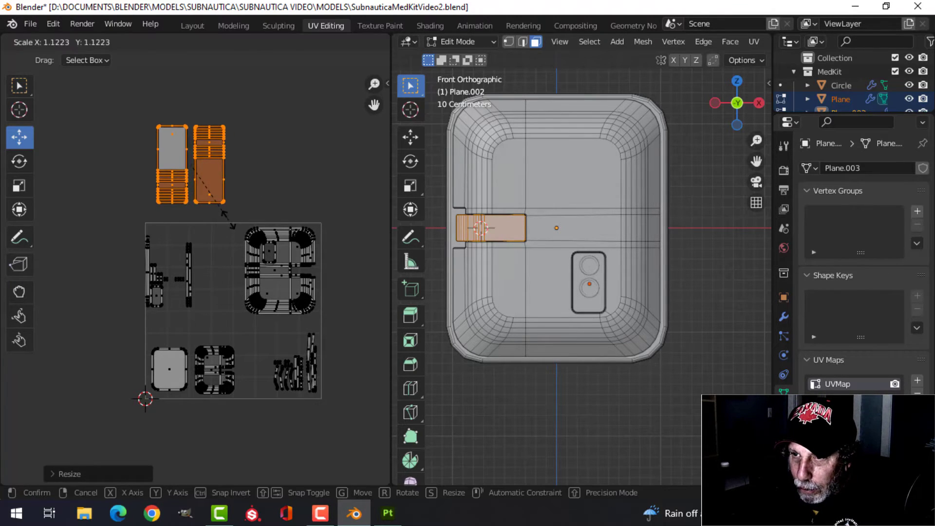
pyautogui.click(208, 252)
pyautogui.scroll(4, 205, 253)
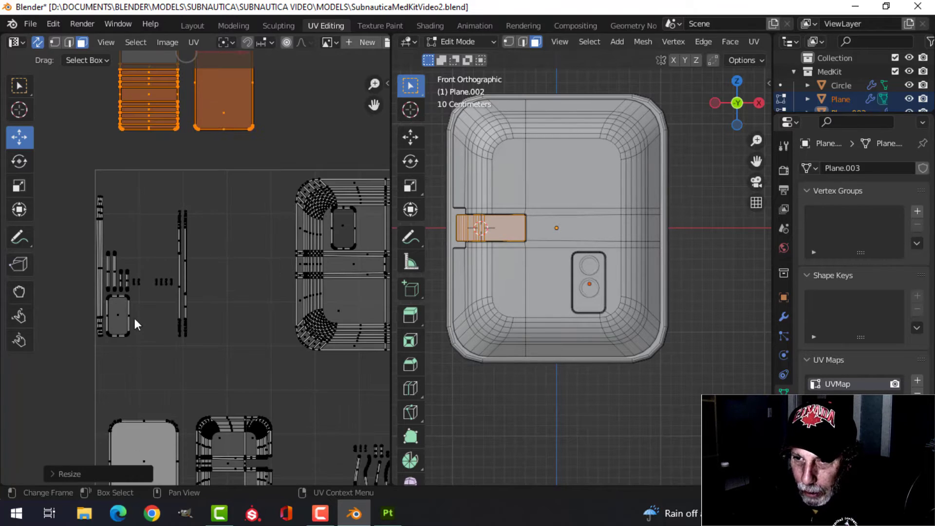
# Step: Move the recessed button panel's UV island above the plain rounded-rectangle island and rotate it 90 degrees
pyautogui.click(124, 314)
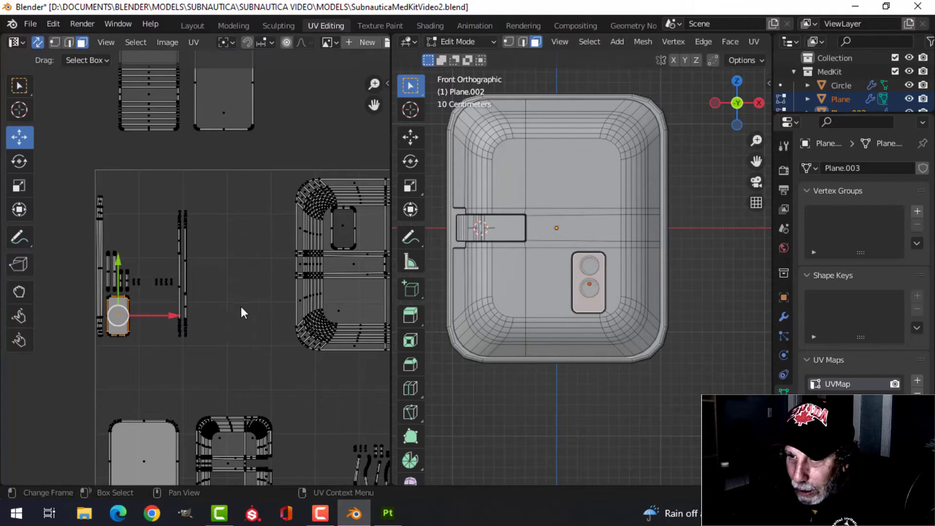
pyautogui.hotkey('ctrl', 'l')
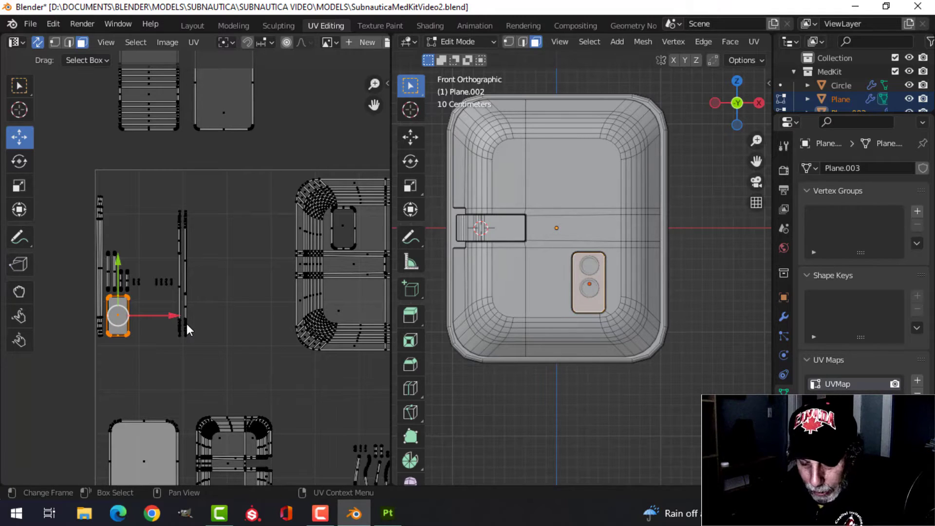
pyautogui.press('g')
pyautogui.click(214, 371)
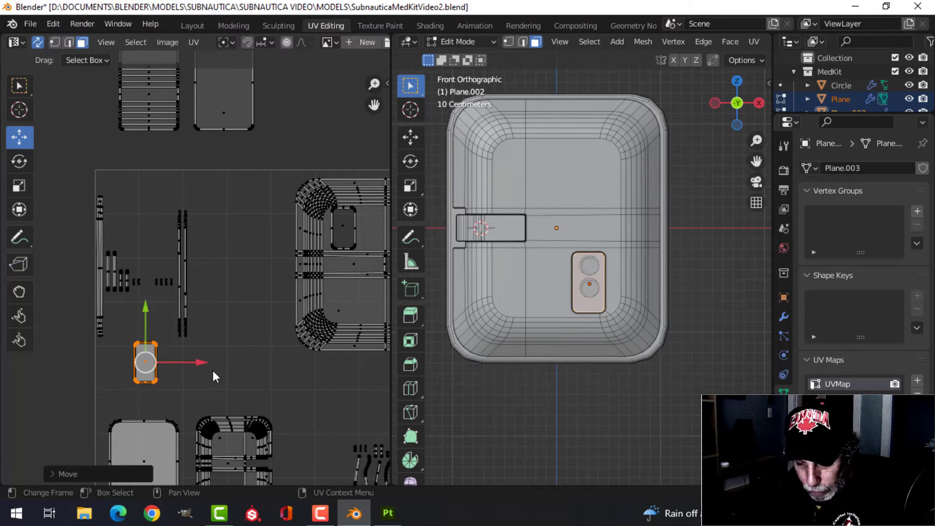
pyautogui.write('r90')
pyautogui.press('Return')
# Step: Enlarge the button panel's UV island and settle it just above the plain rounded-rectangle island
pyautogui.press('s')
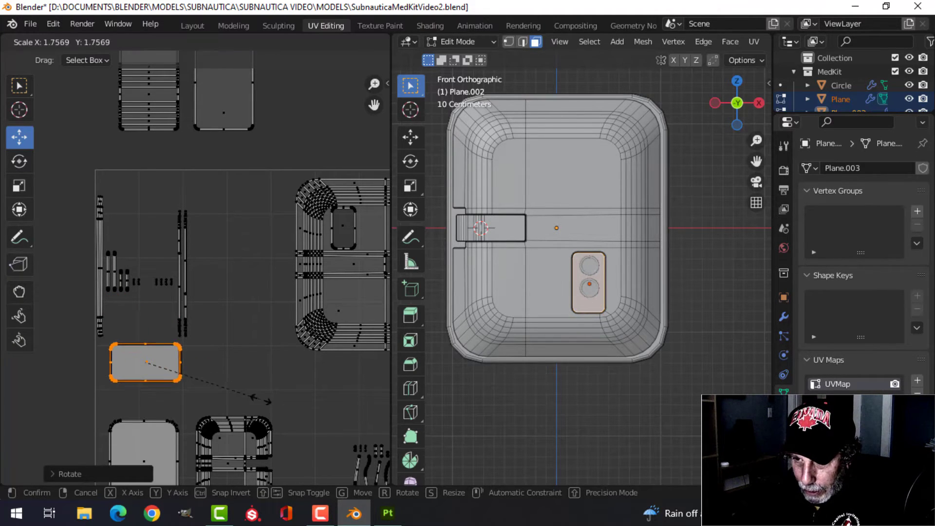
pyautogui.click(281, 407)
pyautogui.press('g')
pyautogui.click(286, 431)
pyautogui.press('s')
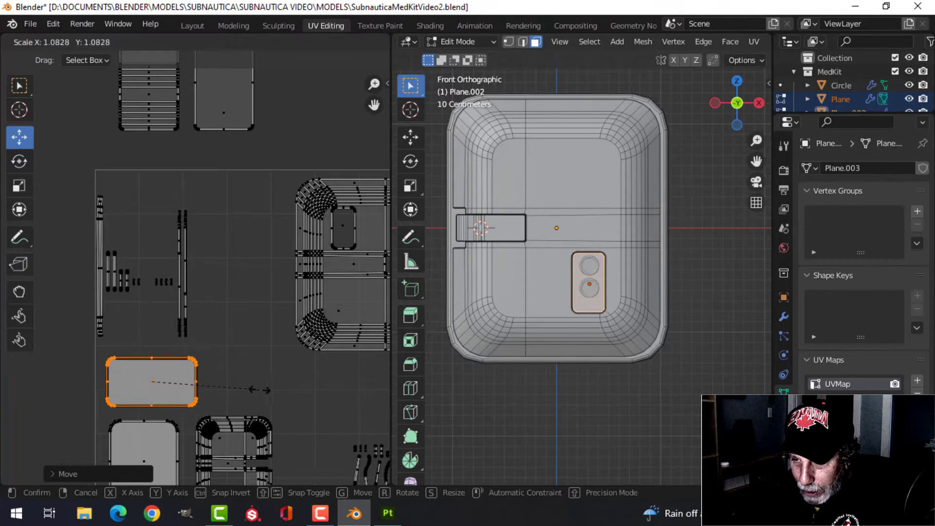
pyautogui.click(265, 391)
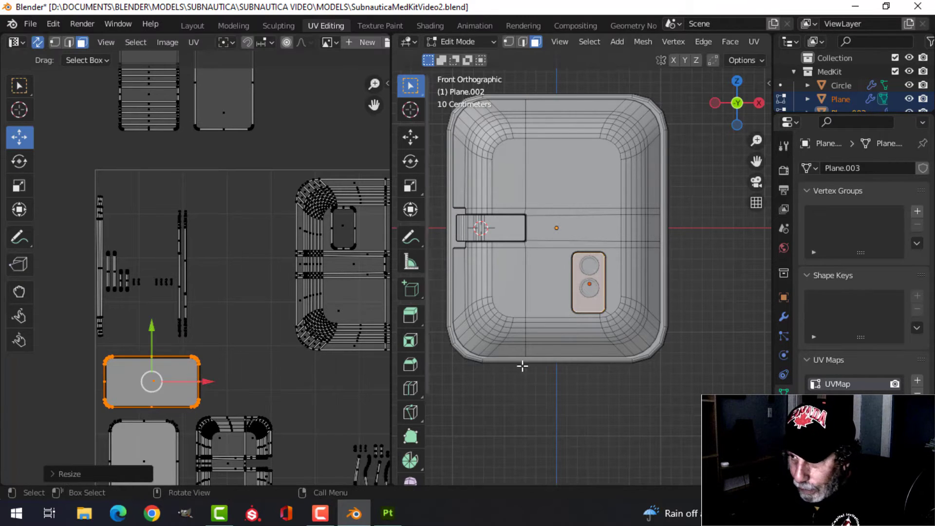
# Step: Move the pair of long vertical strips and its adjacent tiny islands beside the curved strips in the UV tile's lower right area
pyautogui.click(220, 270)
pyautogui.moveTo(74, 185); pyautogui.dragTo(209, 338)
pyautogui.scroll(-2, 219, 334)
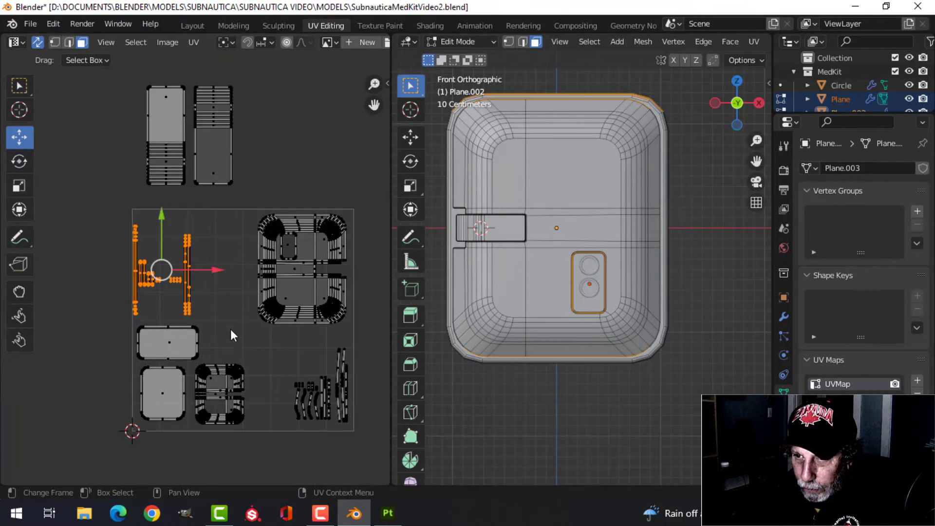
pyautogui.moveTo(230, 329); pyautogui.dragTo(209, 290, button='middle')
pyautogui.click(155, 237)
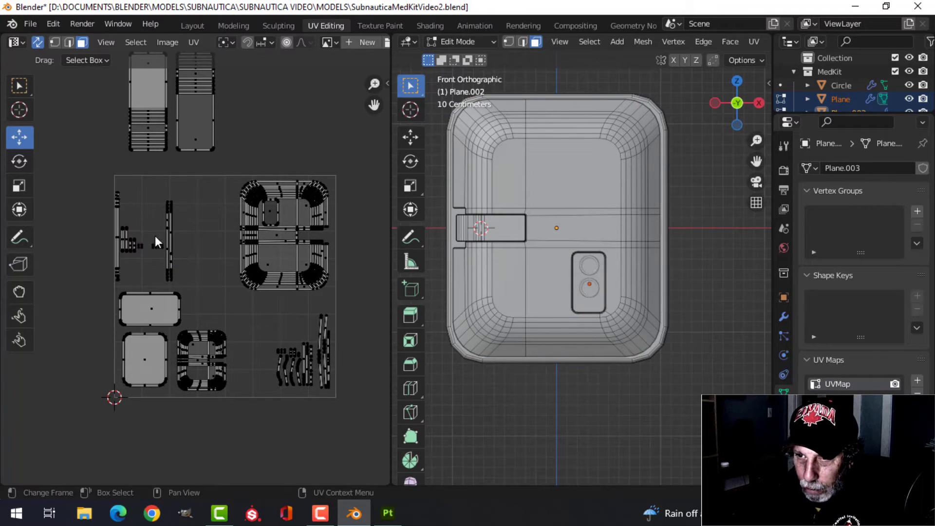
pyautogui.moveTo(149, 202); pyautogui.dragTo(189, 284)
pyautogui.press('g')
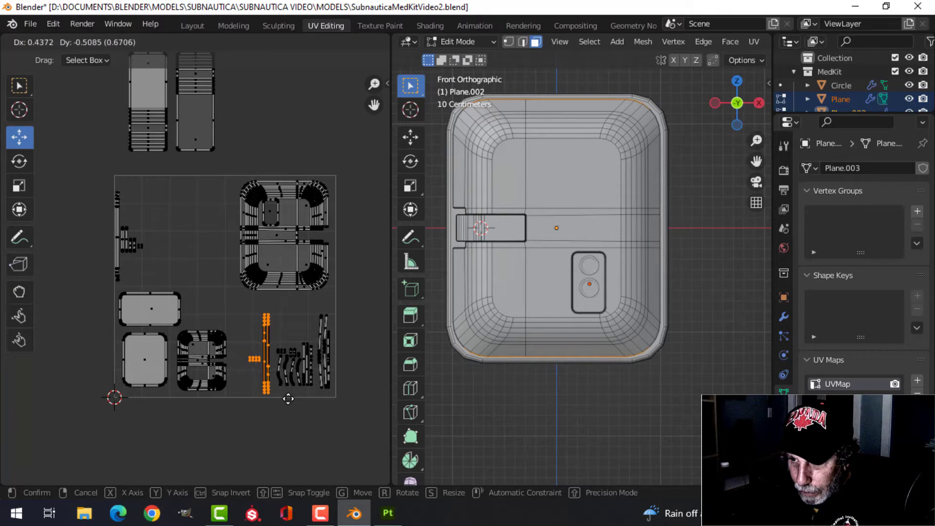
pyautogui.click(289, 398)
# Step: Move the remaining strip islands from the UV tile's left edge in between the small tray island and the other strips
pyautogui.moveTo(94, 184); pyautogui.dragTo(146, 279)
pyautogui.press('g')
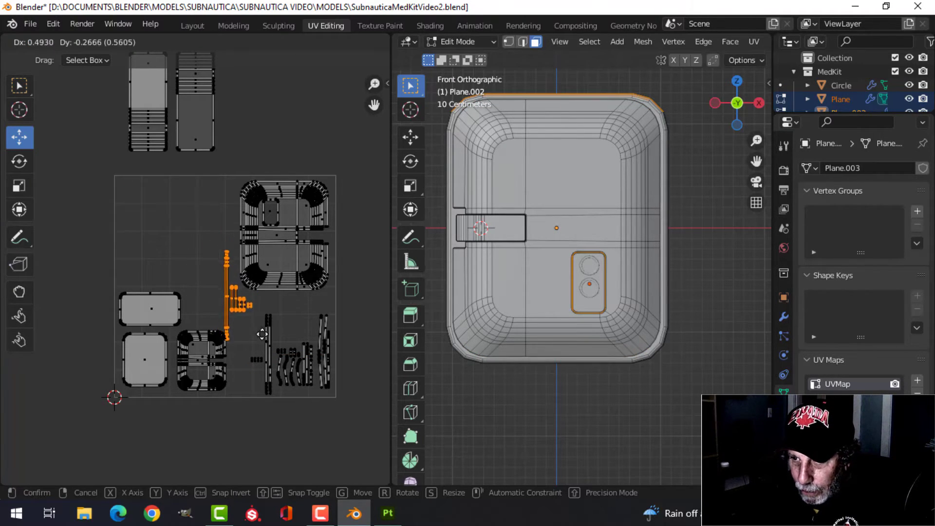
pyautogui.click(273, 371)
pyautogui.scroll(2, 294, 344)
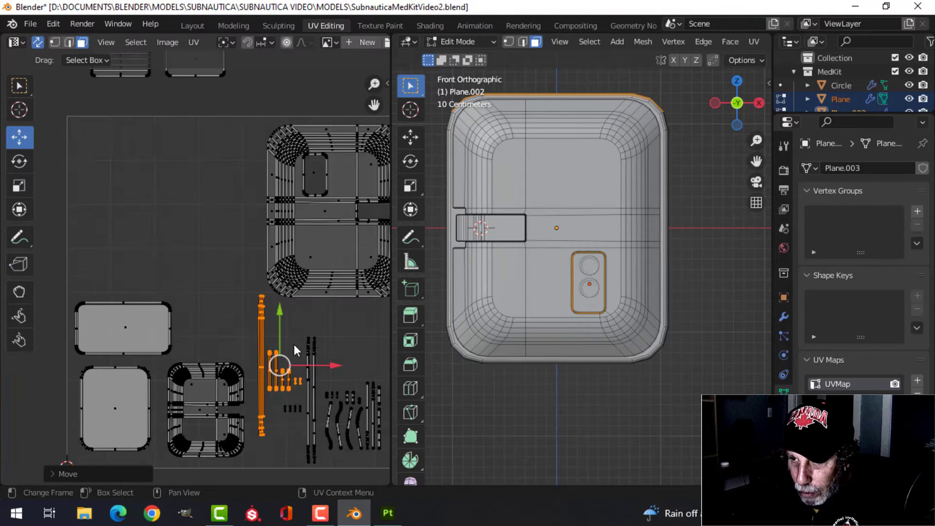
pyautogui.scroll(-4, 293, 343)
pyautogui.hotkey('alt', 'a')
# Step: Add the Circle button object to the selected parts and show all their UVs together in Edit Mode
pyautogui.press('Tab')
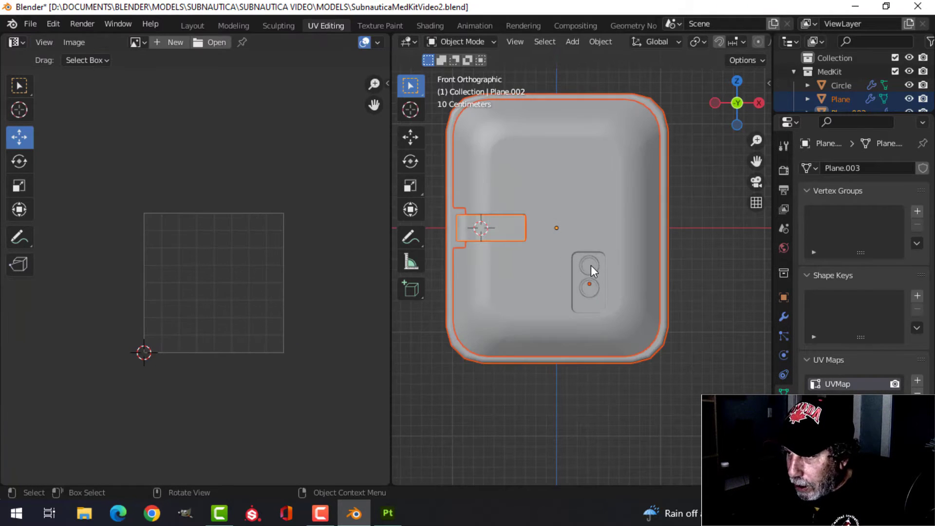
pyautogui.click(590, 264)
pyautogui.press('Tab')
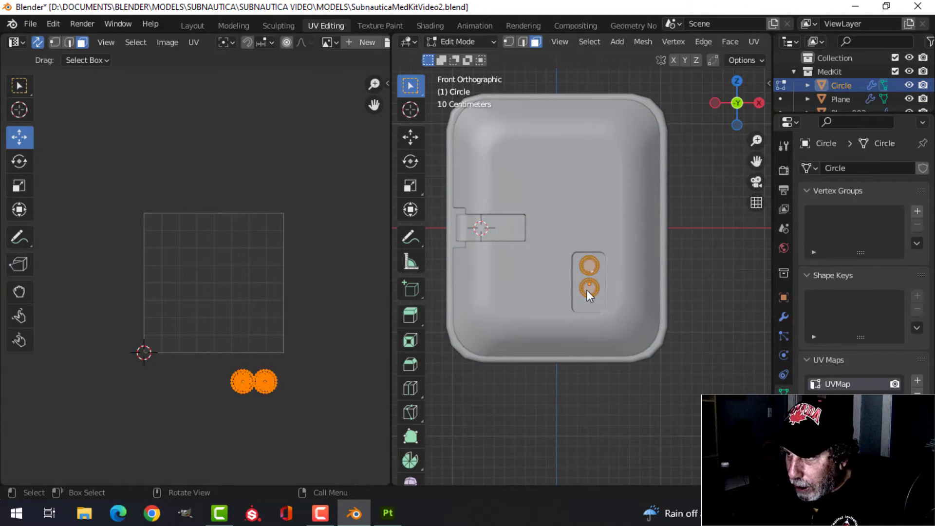
pyautogui.press('Tab')
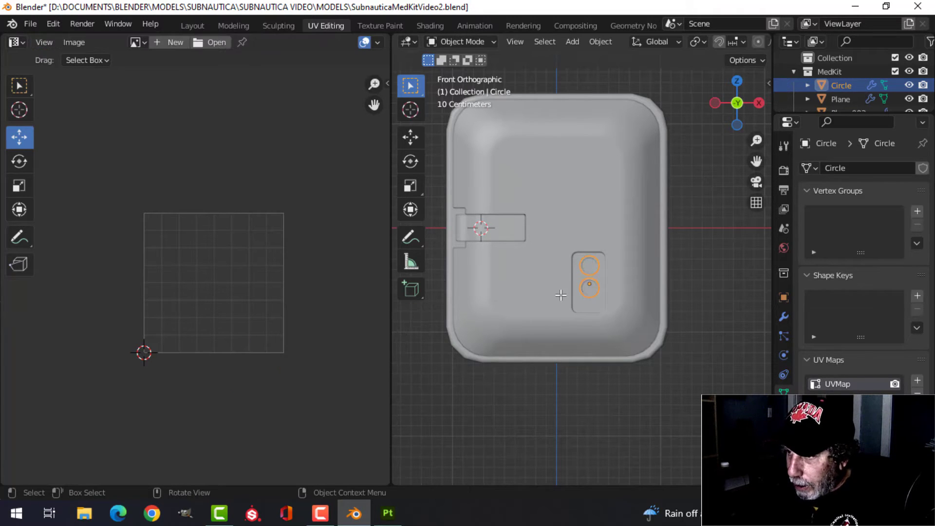
pyautogui.press('a')
pyautogui.press('Tab')
pyautogui.press('a')
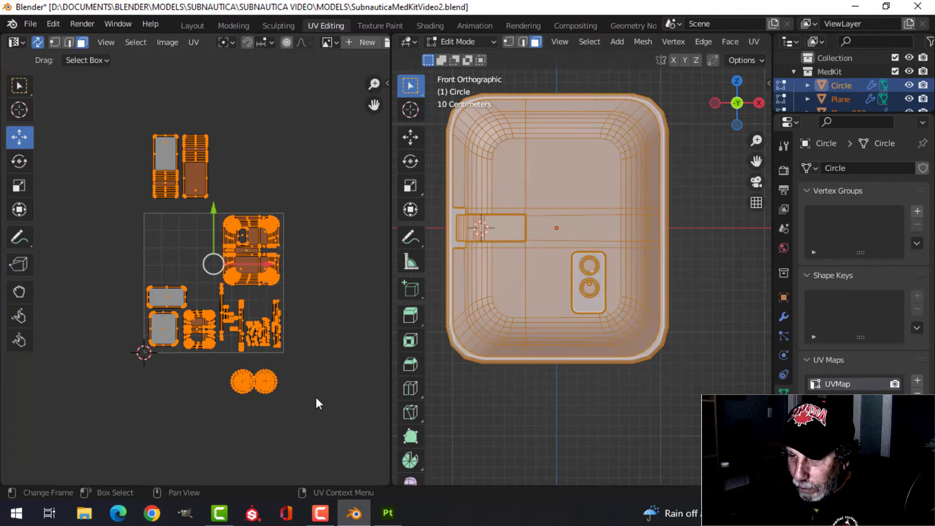
# Step: Move the lower button's circular UV island into the UV tile, between the large front cover island and the strips
pyautogui.scroll(2, 278, 404)
pyautogui.click(317, 420)
pyautogui.scroll(3, 317, 420)
pyautogui.moveTo(303, 370); pyautogui.dragTo(290, 337, button='middle')
pyautogui.scroll(-2, 296, 389)
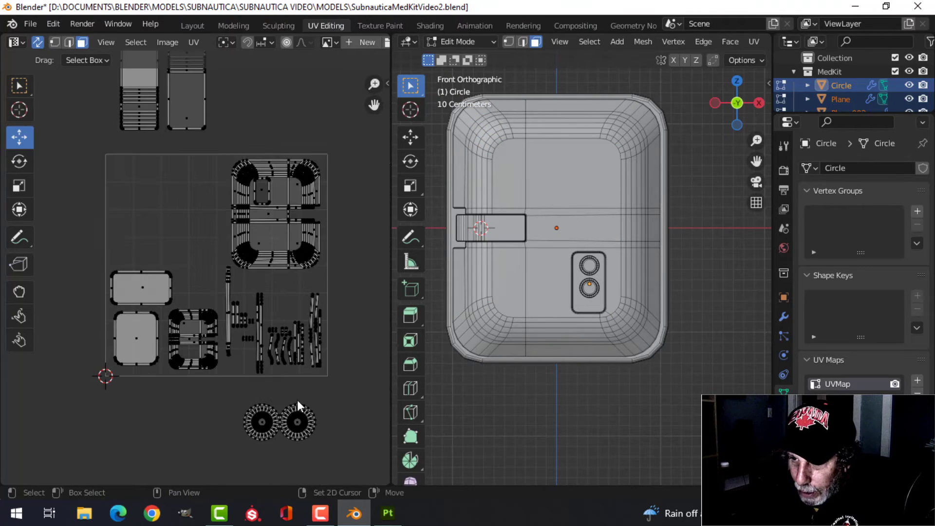
pyautogui.moveTo(300, 408); pyautogui.dragTo(265, 364, button='middle')
pyautogui.click(309, 365)
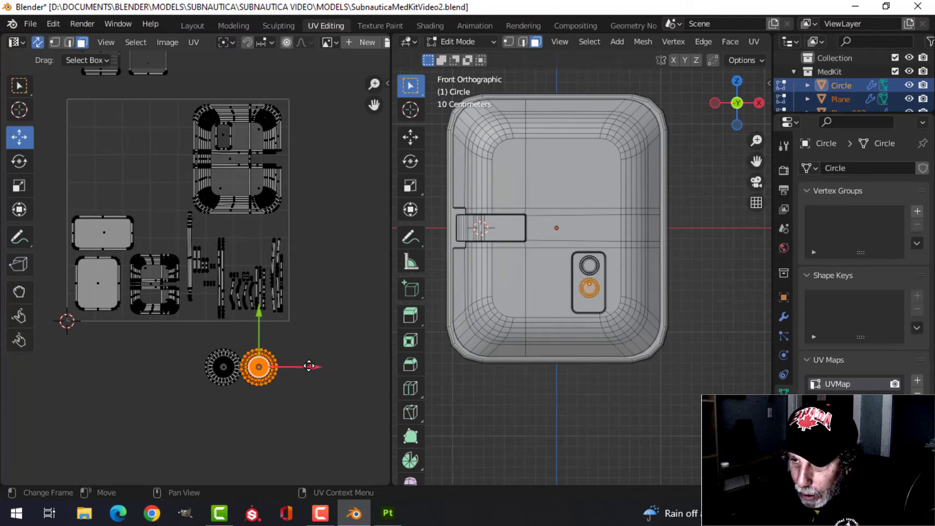
pyautogui.scroll(1, 314, 370)
pyautogui.moveTo(299, 394); pyautogui.dragTo(291, 236)
# Step: Select the upper button's circular UV island completely and place it beside the rotated button panel island
pyautogui.click(235, 385)
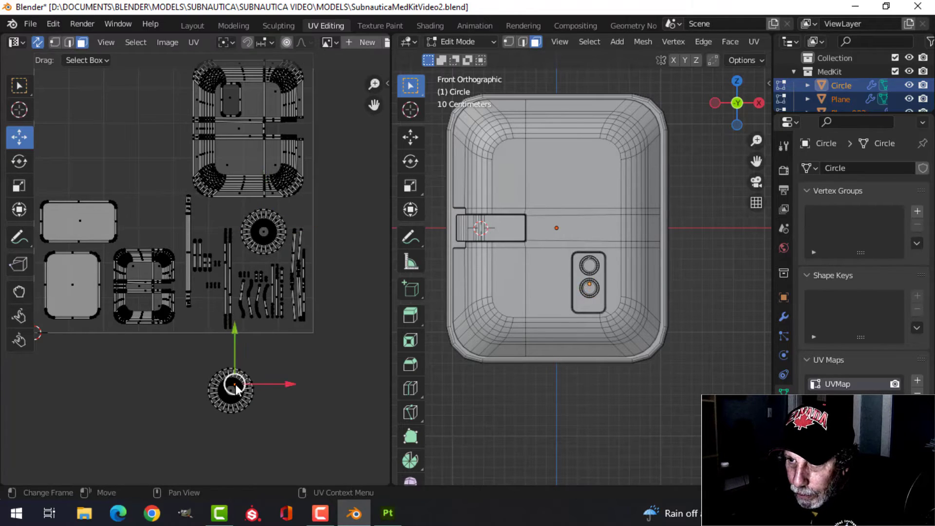
pyautogui.hotkey('ctrl', 'l')
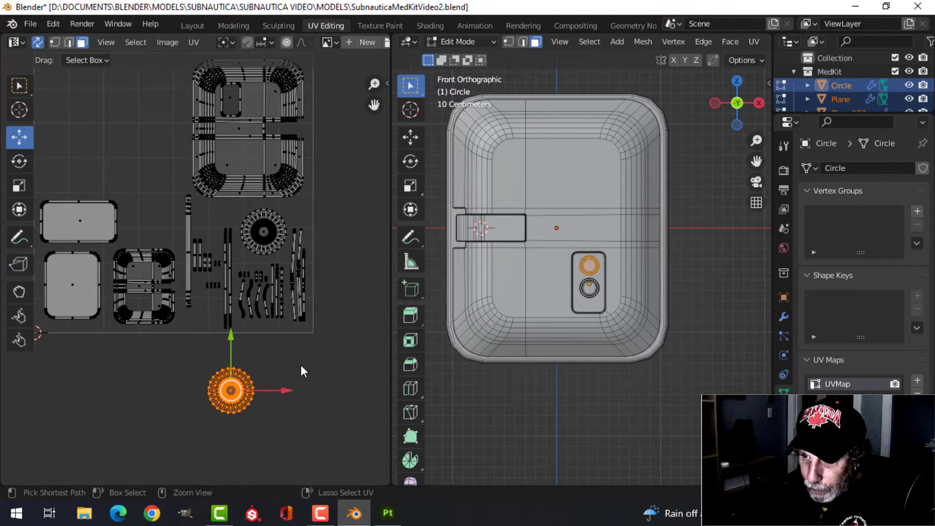
pyautogui.press('g')
pyautogui.click(222, 189)
pyautogui.scroll(-3, 176, 159)
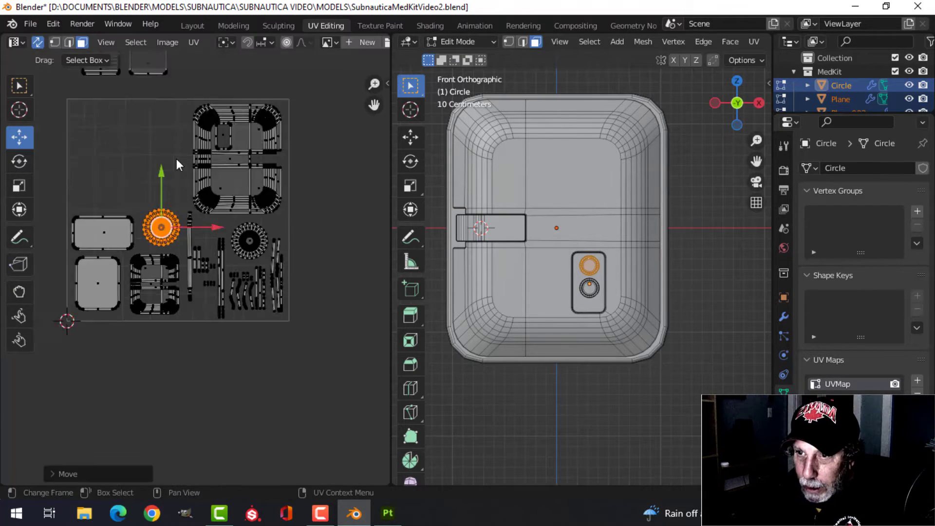
# Step: Move the two enlarged latch UV islands into the free upper left area of the UV tile
pyautogui.moveTo(128, 94); pyautogui.dragTo(218, 171)
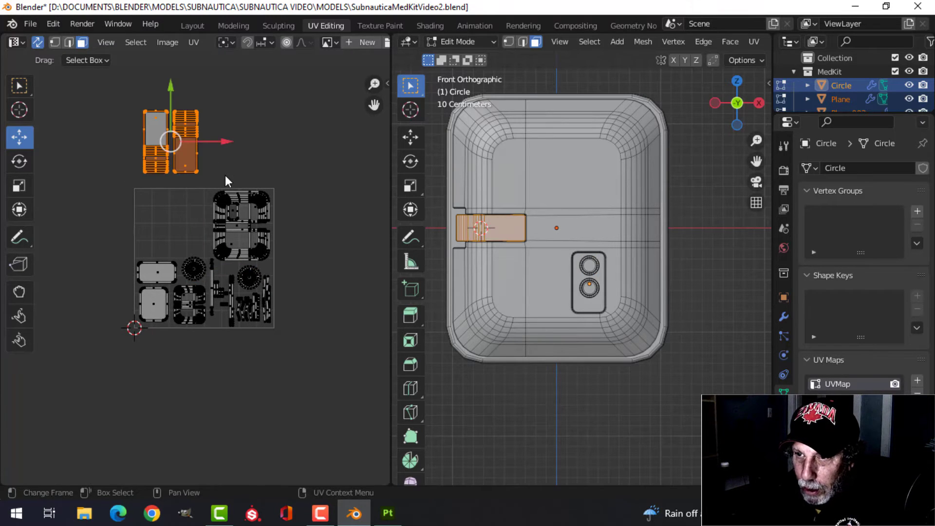
pyautogui.press('g')
pyautogui.click(226, 262)
pyautogui.scroll(4, 226, 262)
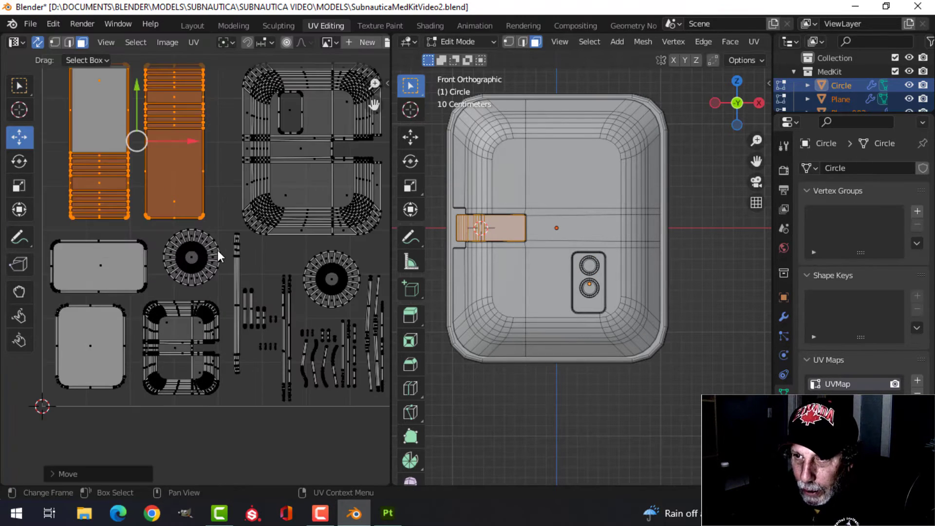
pyautogui.press('g')
pyautogui.click(215, 240)
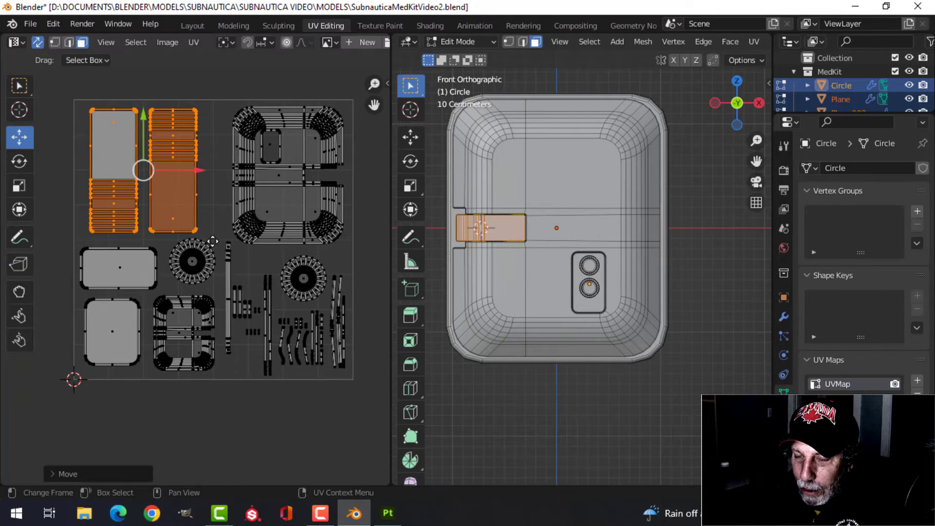
# Step: Return all the parts to Object Mode and save the med kit file
pyautogui.scroll(-2, 246, 250)
pyautogui.moveTo(247, 250); pyautogui.dragTo(234, 236, button='middle')
pyautogui.press('Tab')
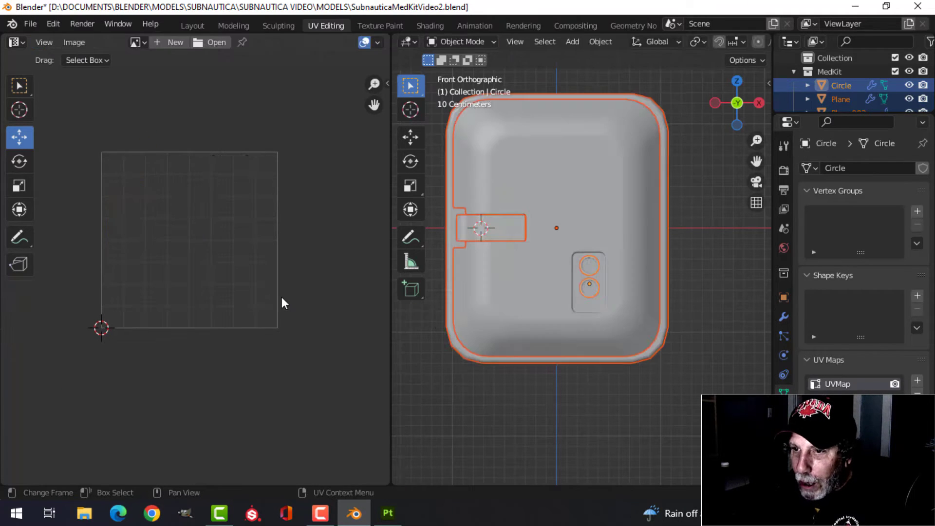
pyautogui.scroll(-2, 513, 285)
pyautogui.keyDown('shift'); pyautogui.moveTo(513, 285); pyautogui.dragTo(510, 294, button='middle'); pyautogui.keyUp('shift')
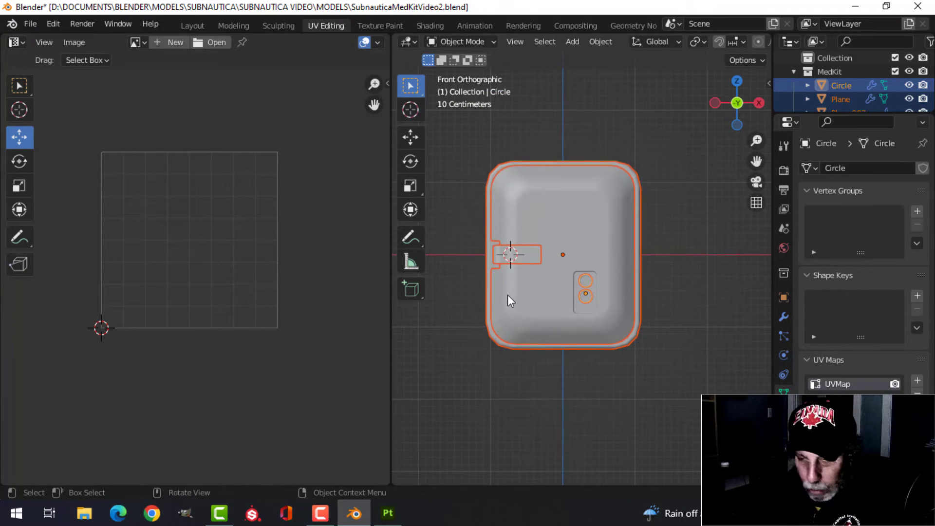
pyautogui.hotkey('ctrl', 's')
pyautogui.click(31, 24)
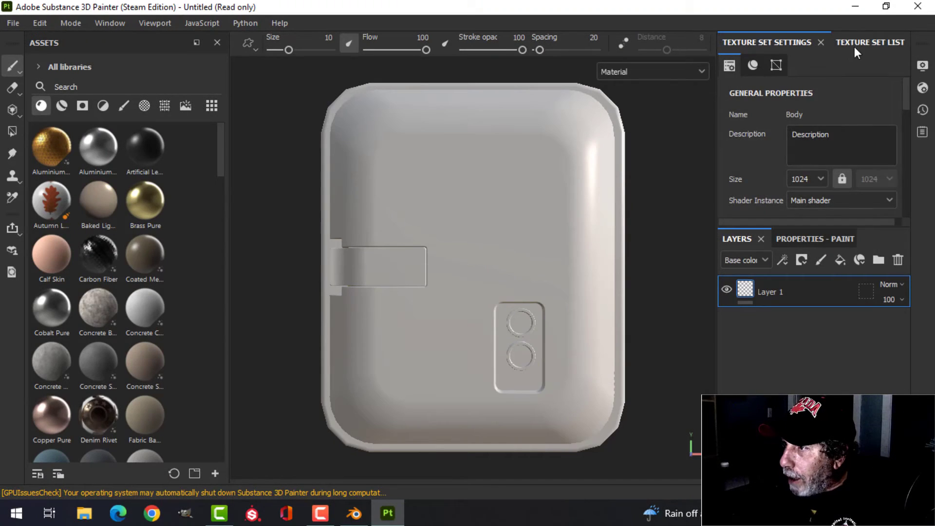
# Step: In Substance 3D Painter, check the imported med kit's texture set list and return to the texture set settings
pyautogui.click(857, 49)
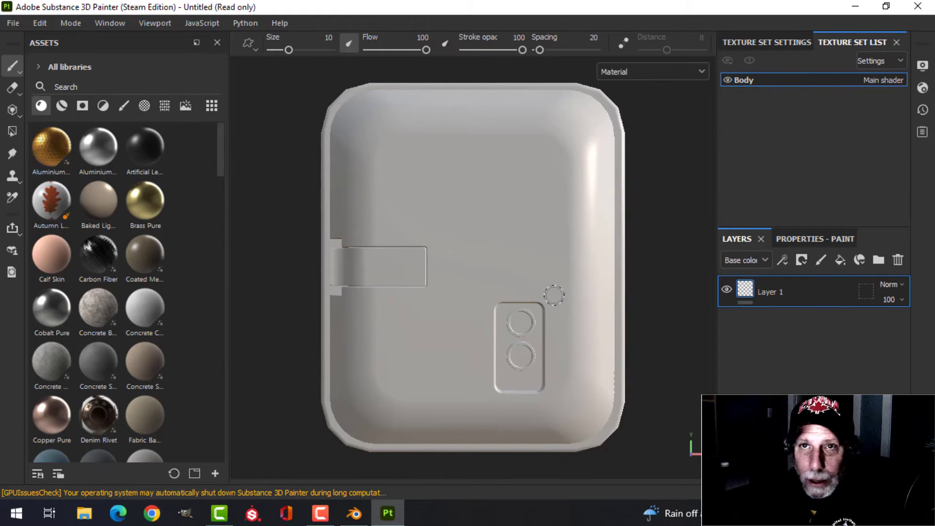
pyautogui.click(767, 39)
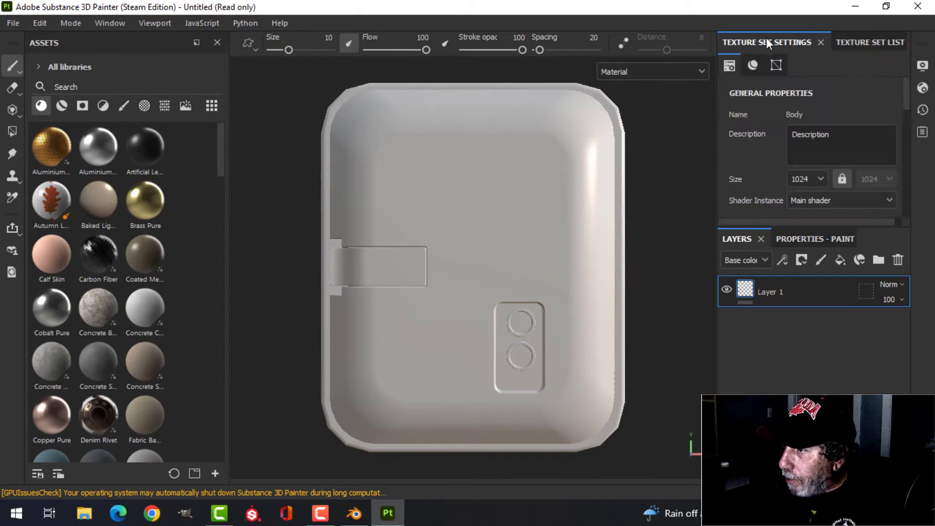
# Step: Bake the mesh maps for the Body texture set at an output size of 2048, leaving out the ID map
pyautogui.scroll(-1, 864, 156)
pyautogui.scroll(-8, 864, 156)
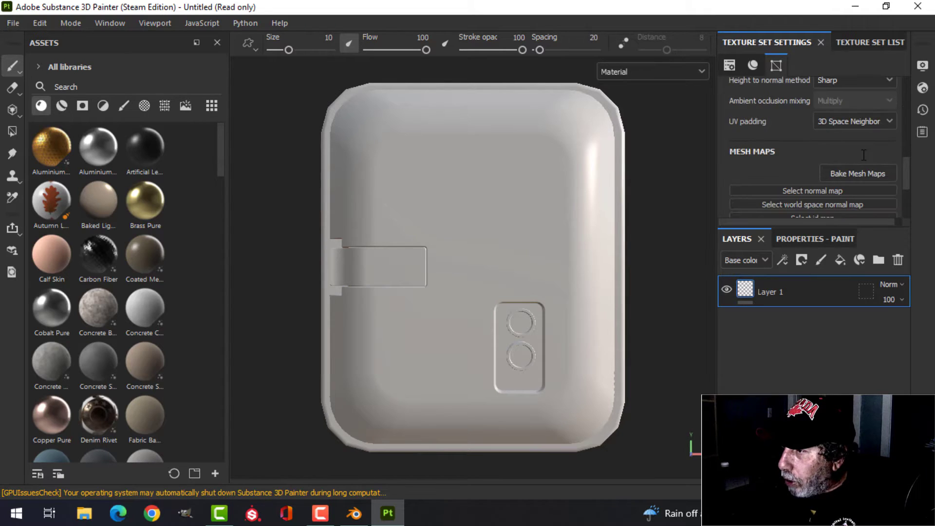
pyautogui.click(852, 137)
pyautogui.click(442, 64)
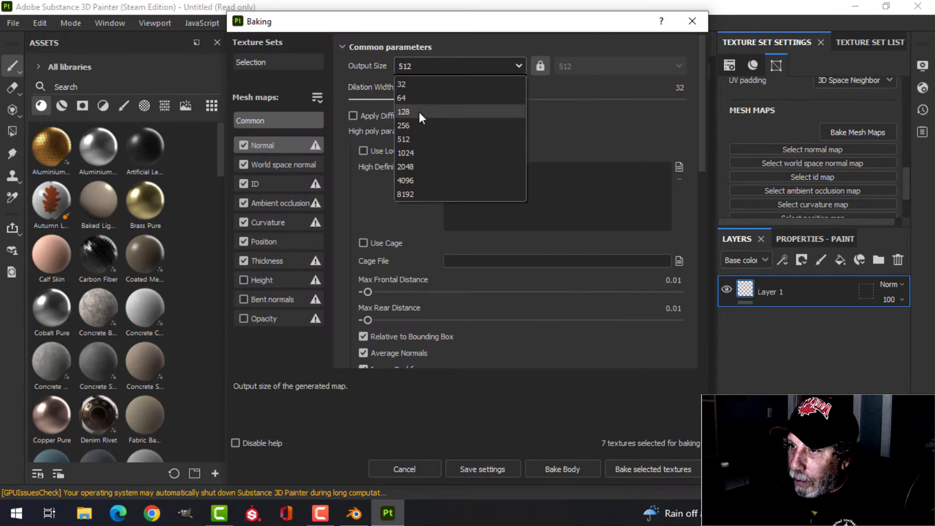
pyautogui.click(412, 166)
pyautogui.click(246, 183)
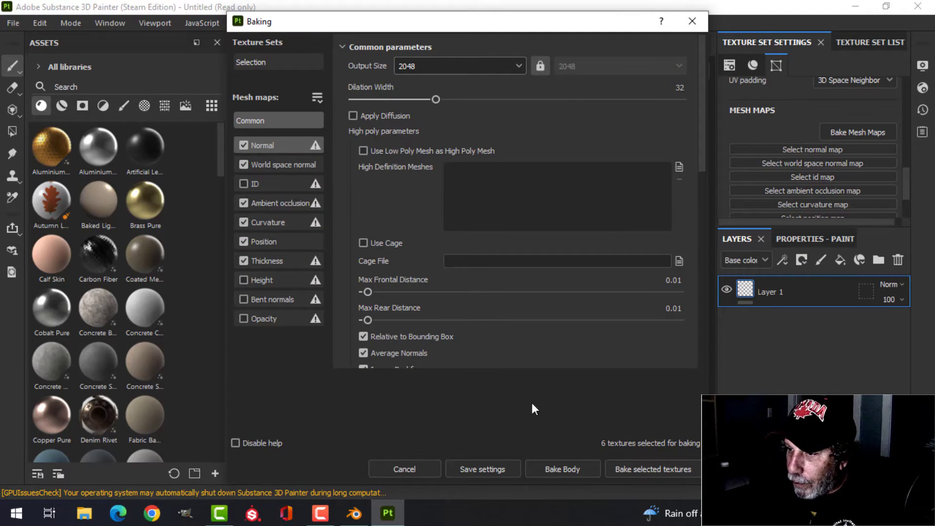
pyautogui.click(632, 466)
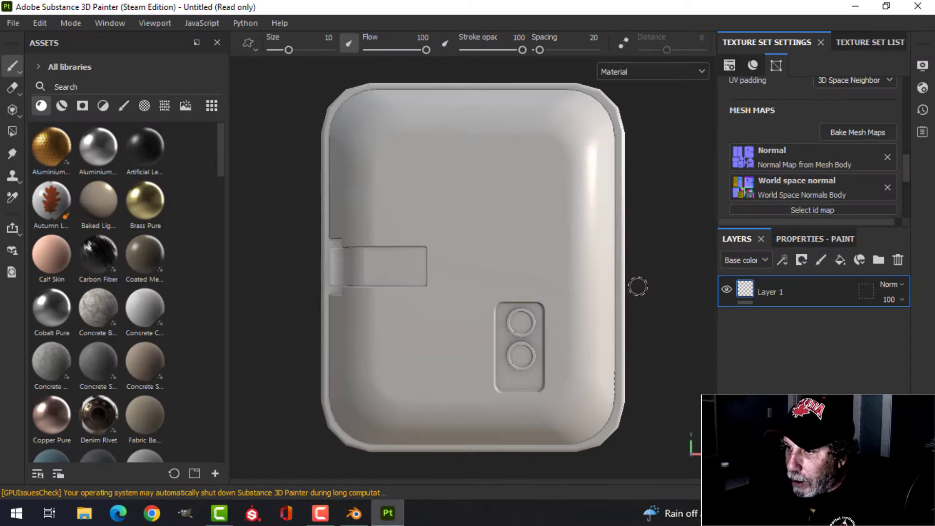
# Step: Delete the empty paint layer, search the materials for "pl" and add Plastic Glossy Pure as the base layer
pyautogui.moveTo(615, 276)
pyautogui.keyDown('alt'); pyautogui.mouseDown()
pyautogui.moveTo(599, 257)
pyautogui.moveTo(599, 271)
pyautogui.moveTo(620, 288)
pyautogui.moveTo(602, 285)
pyautogui.mouseUp(); pyautogui.keyUp('alt')
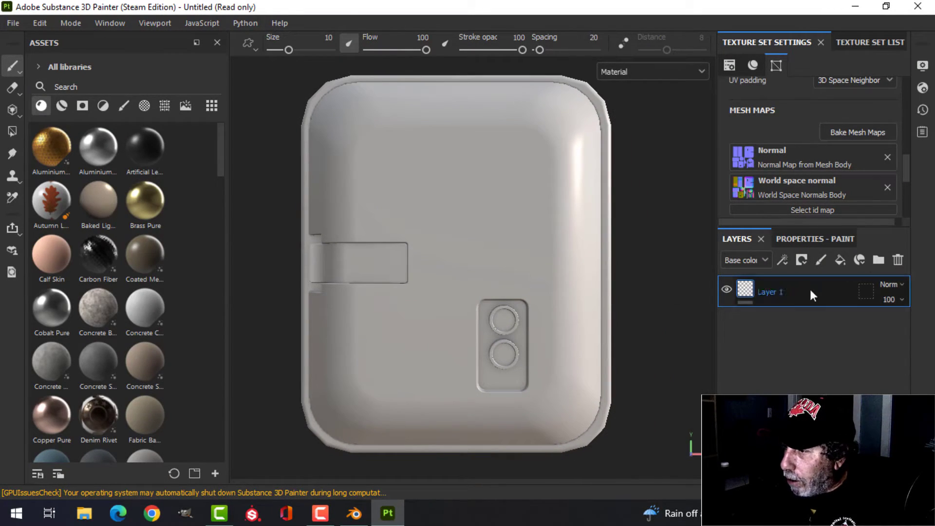
pyautogui.click(898, 260)
pyautogui.click(90, 87)
pyautogui.write('p')
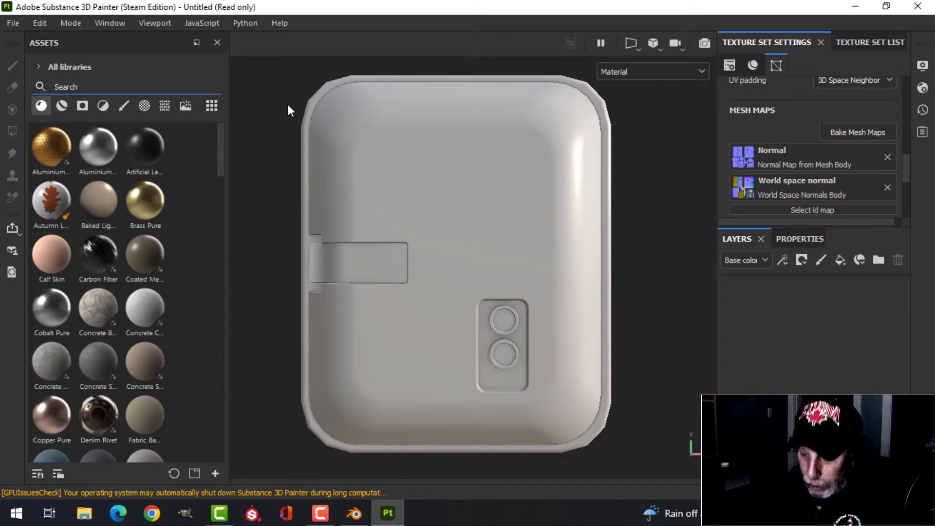
pyautogui.write('l')
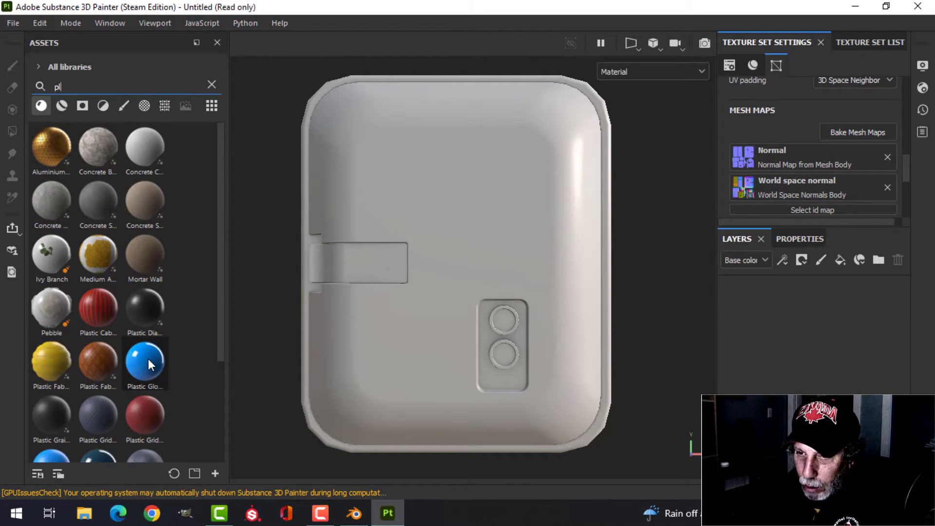
pyautogui.moveTo(147, 359); pyautogui.dragTo(750, 317)
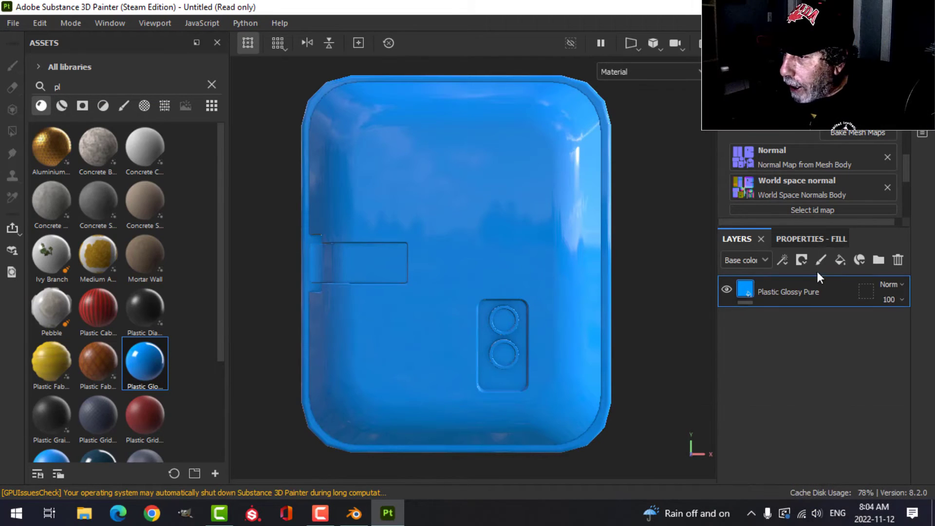
# Step: Add a fill layer with a black mask above the Plastic Glossy Pure layer
pyautogui.click(841, 261)
pyautogui.click(802, 261)
pyautogui.click(814, 290)
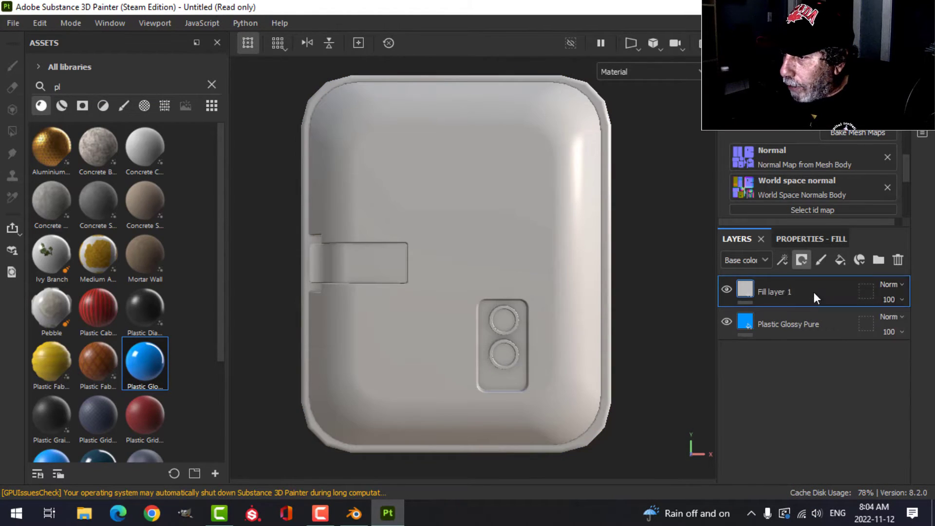
# Step: Set the new fill layer's base color to near-black 0F0F0F
pyautogui.click(753, 295)
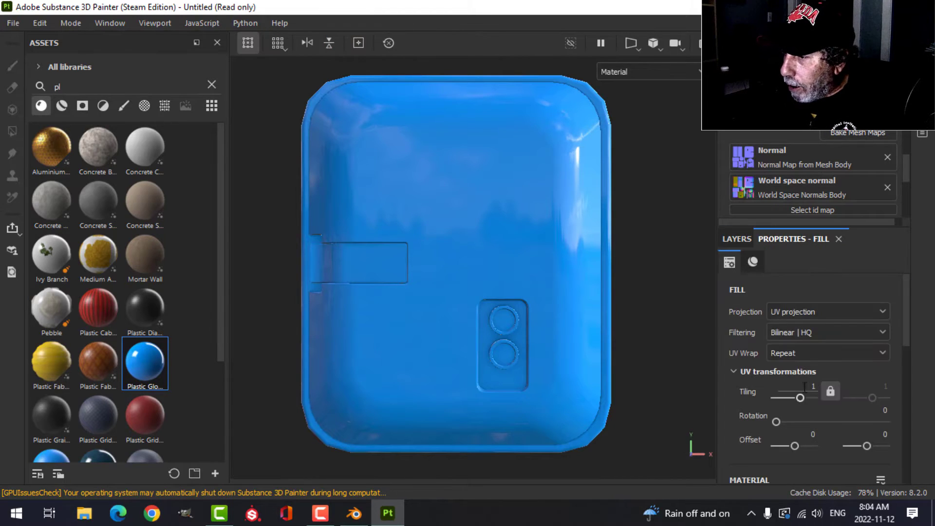
pyautogui.scroll(-2, 796, 403)
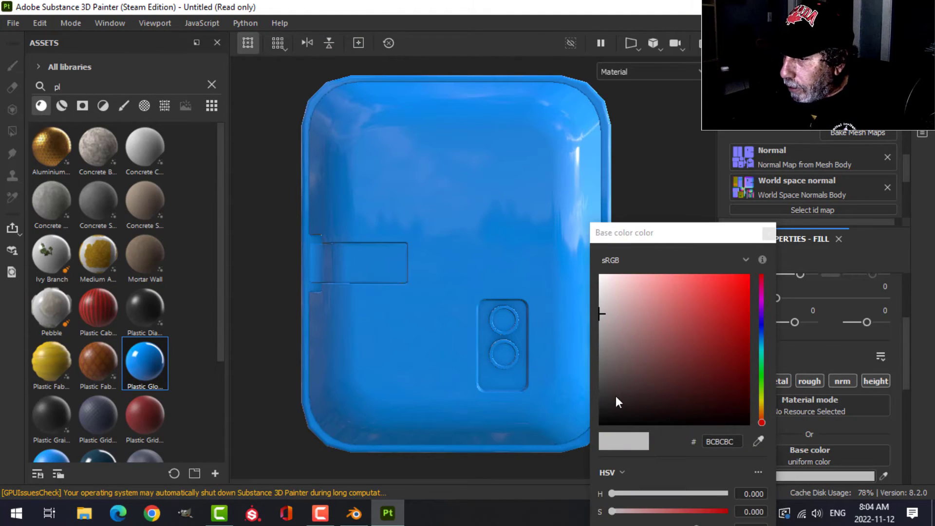
pyautogui.moveTo(616, 396); pyautogui.dragTo(599, 416)
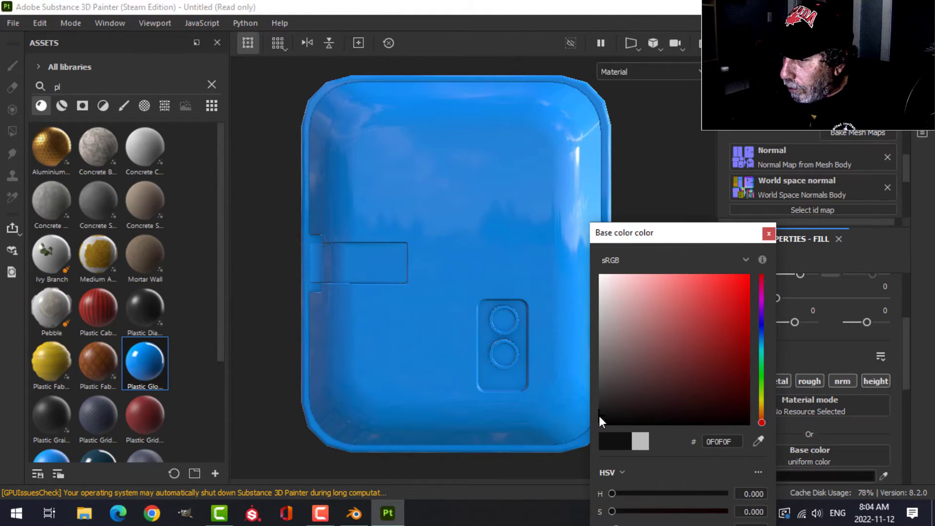
pyautogui.click(769, 233)
# Step: Reveal the dark fill on the button panel, both buttons and the case's outer rim in its mask using Polygon Fill
pyautogui.click(738, 238)
pyautogui.click(766, 289)
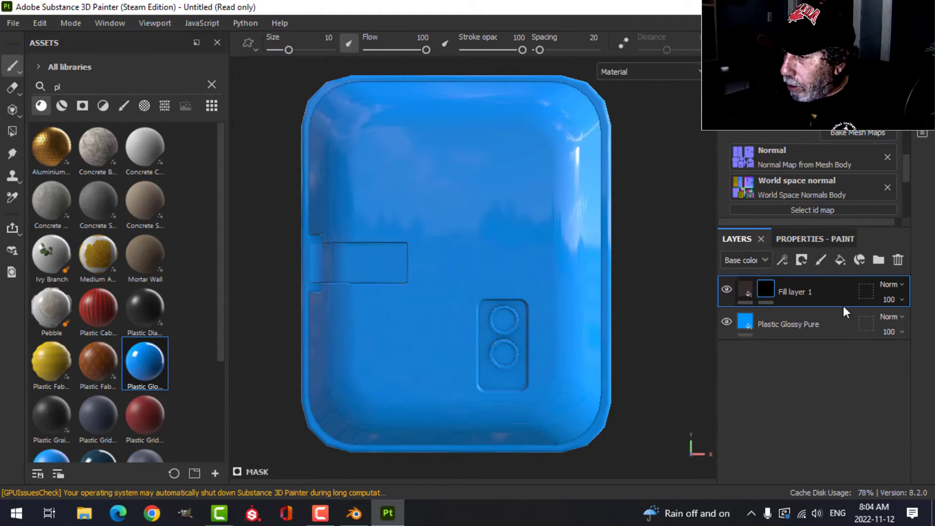
pyautogui.click(14, 129)
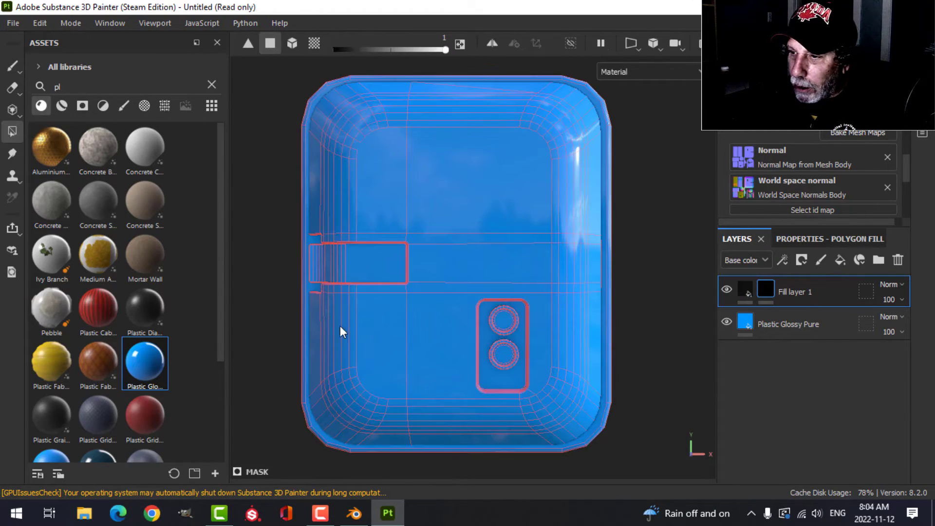
pyautogui.click(494, 378)
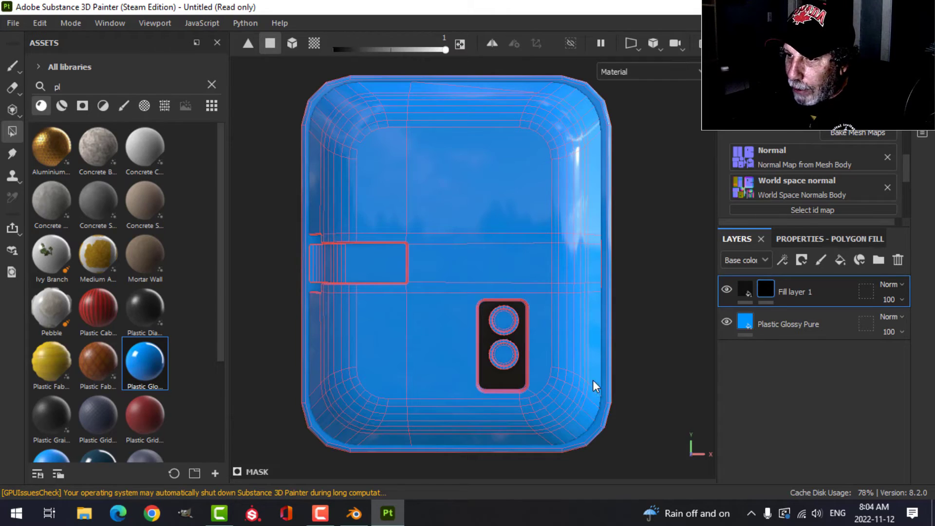
pyautogui.click(824, 232)
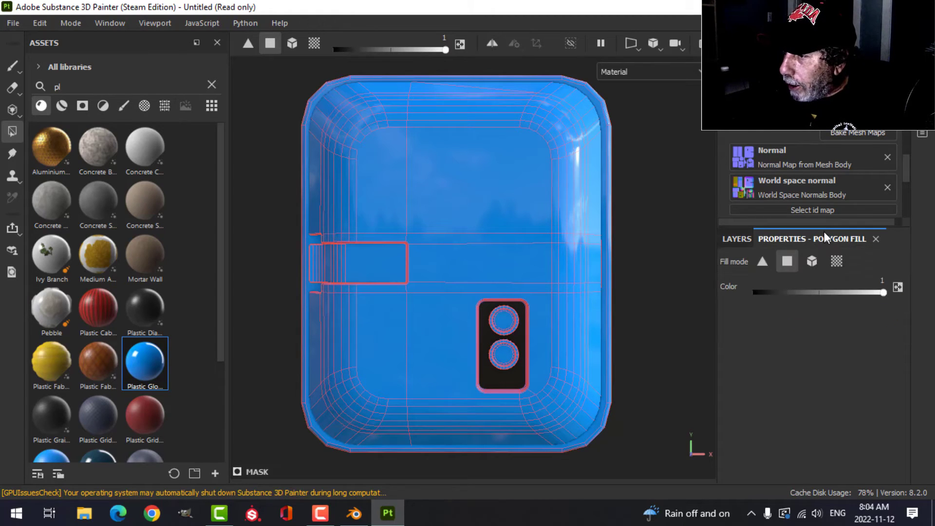
pyautogui.click(811, 261)
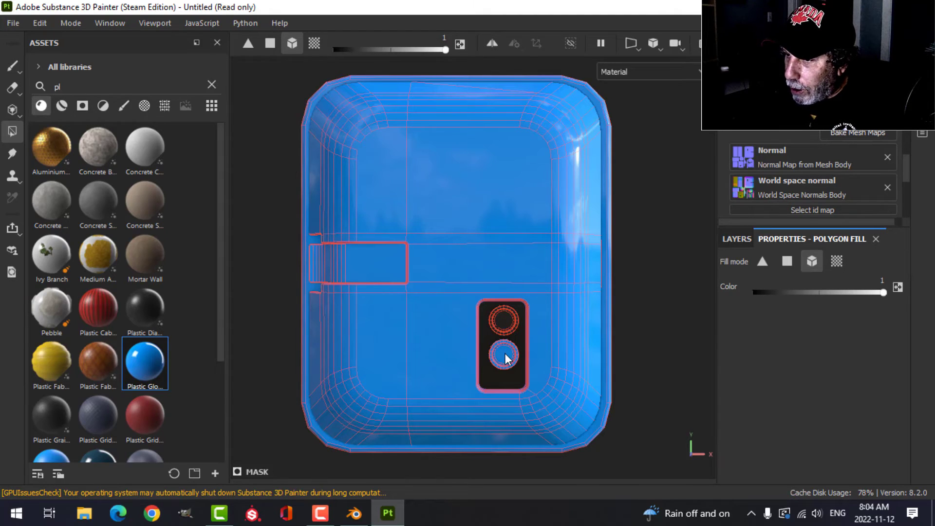
pyautogui.click(606, 346)
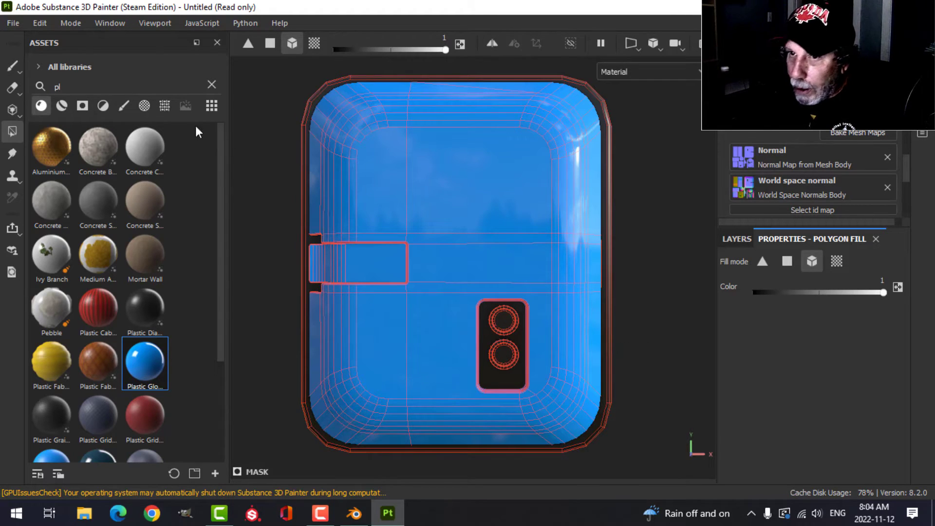
pyautogui.click(12, 66)
# Step: Add a second fill layer with a black mask on top of the dark fill layer
pyautogui.scroll(5, 558, 344)
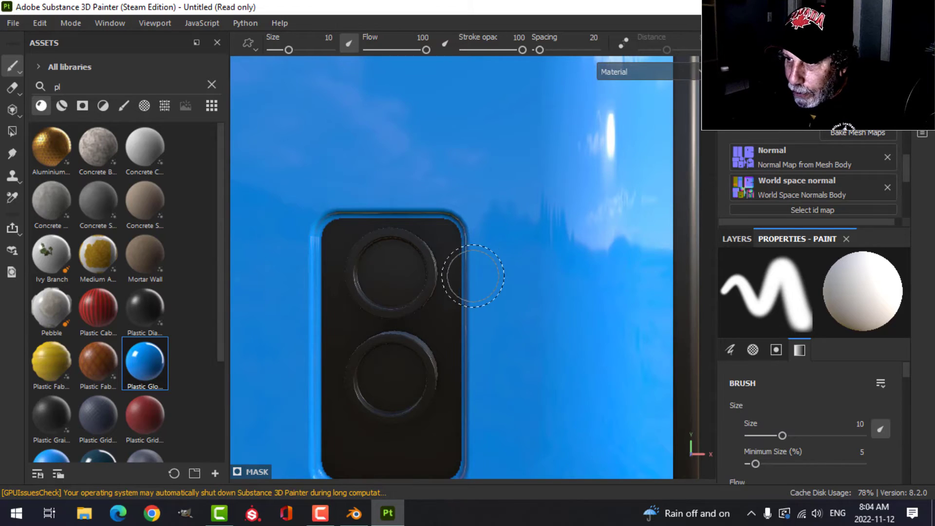
pyautogui.scroll(-5, 436, 295)
pyautogui.keyDown('alt'); pyautogui.moveTo(444, 288); pyautogui.dragTo(410, 273); pyautogui.keyUp('alt')
pyautogui.scroll(-3, 443, 302)
pyautogui.keyDown('alt'); pyautogui.moveTo(420, 276); pyautogui.dragTo(475, 285, button='middle'); pyautogui.keyUp('alt')
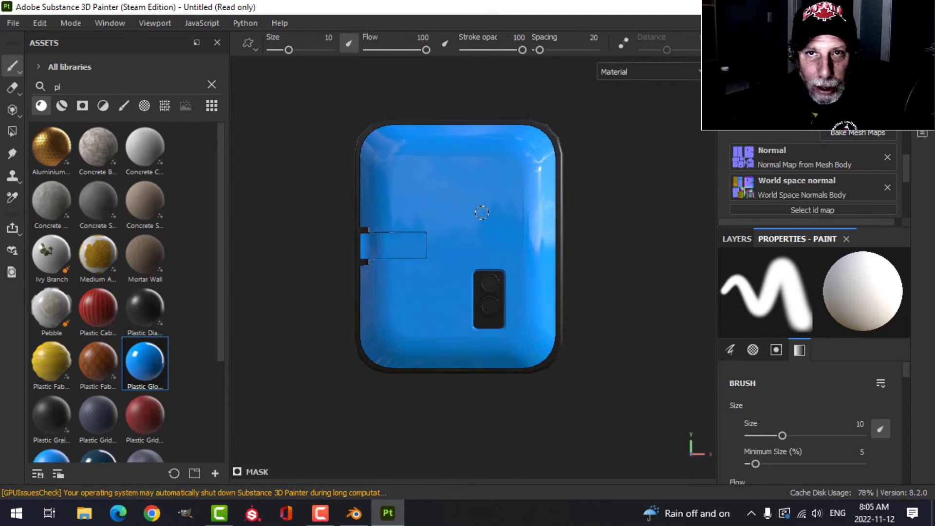
pyautogui.click(742, 239)
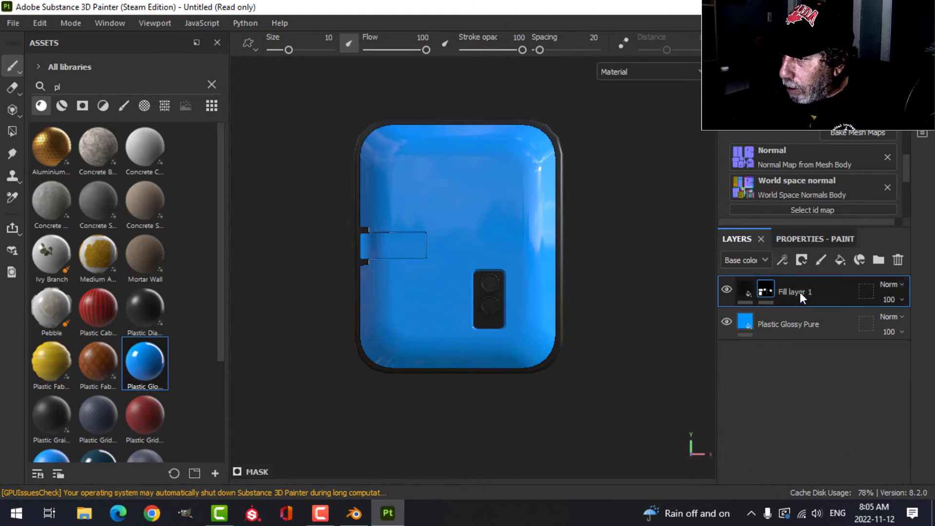
pyautogui.click(842, 260)
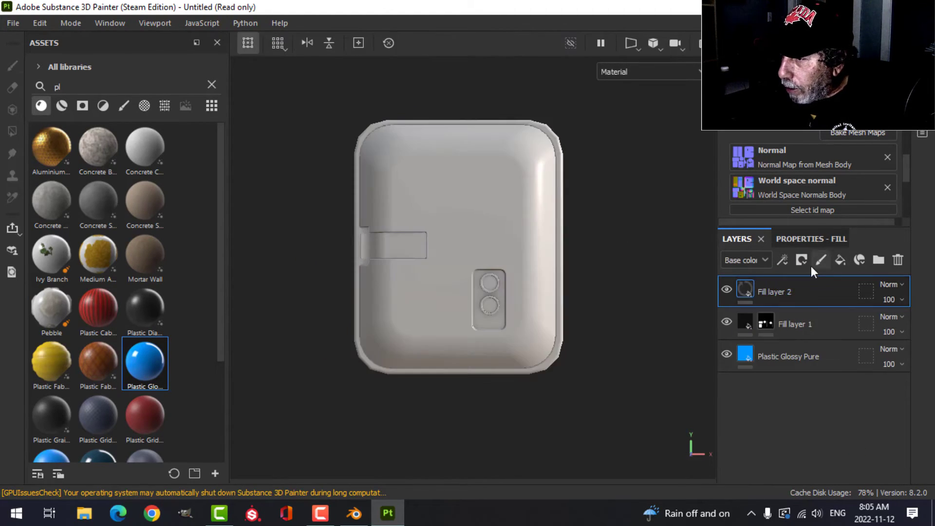
pyautogui.click(802, 265)
pyautogui.click(811, 294)
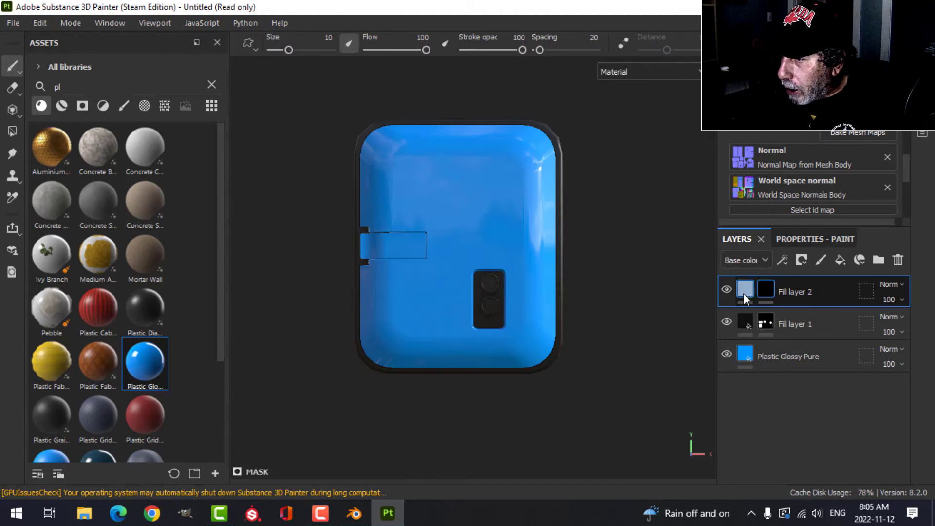
# Step: Set the second fill layer's base color to pure red
pyautogui.click(802, 240)
pyautogui.click(796, 475)
pyautogui.moveTo(747, 292); pyautogui.dragTo(747, 268)
pyautogui.click(768, 235)
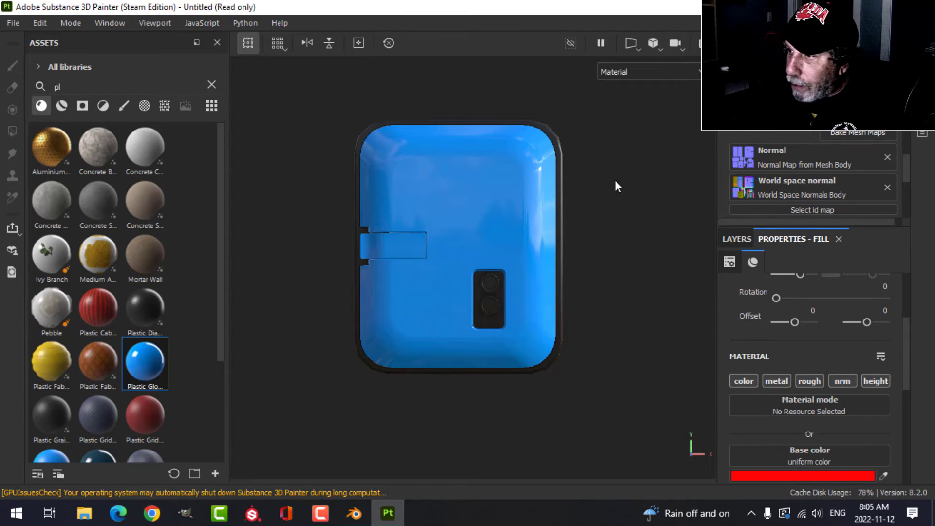
# Step: Reveal the red fill on the latch in its mask using Polygon Fill in mesh fill mode
pyautogui.click(750, 238)
pyautogui.click(766, 289)
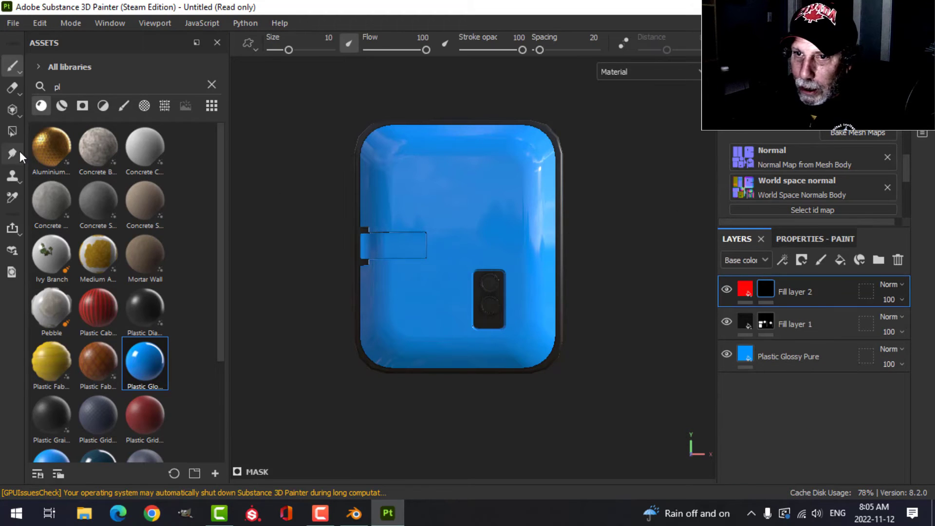
pyautogui.click(12, 130)
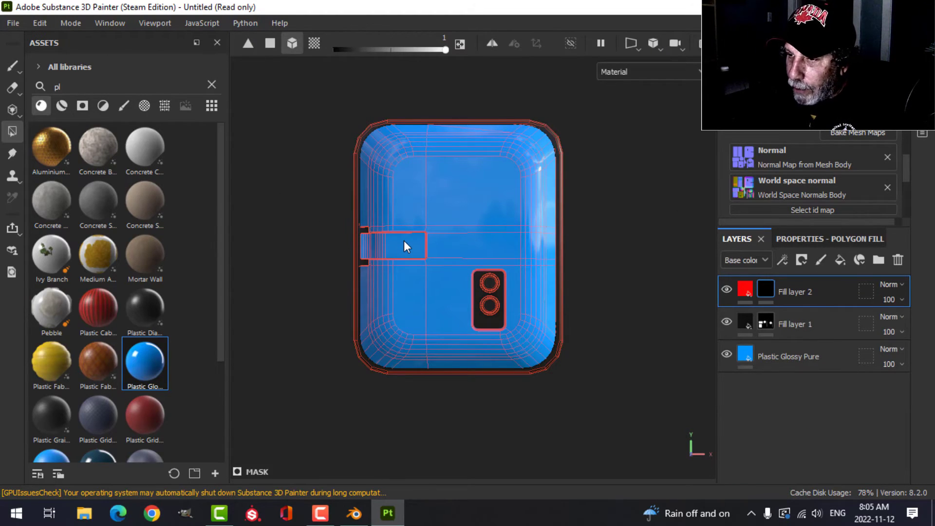
pyautogui.click(404, 241)
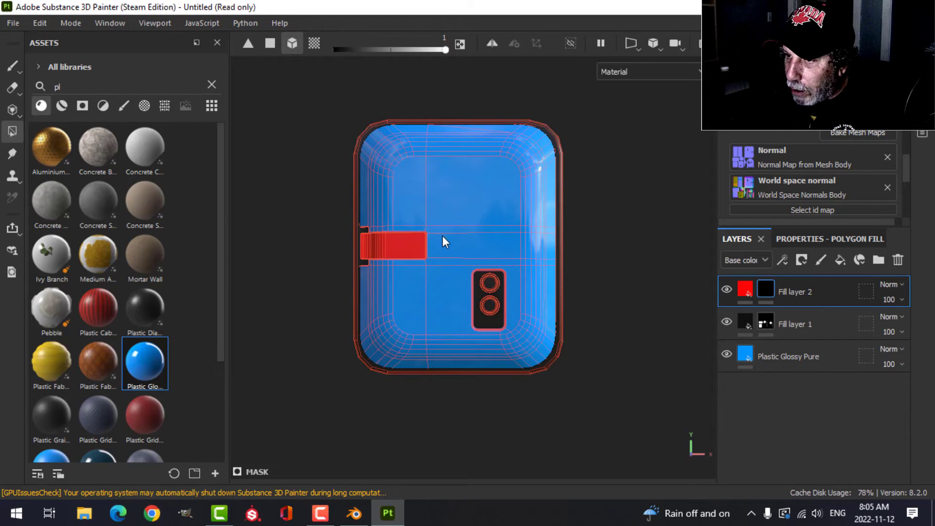
pyautogui.click(11, 66)
pyautogui.moveTo(510, 245)
pyautogui.keyDown('alt'); pyautogui.mouseDown()
pyautogui.moveTo(430, 229)
pyautogui.moveTo(528, 246)
pyautogui.mouseUp(); pyautogui.keyUp('alt')
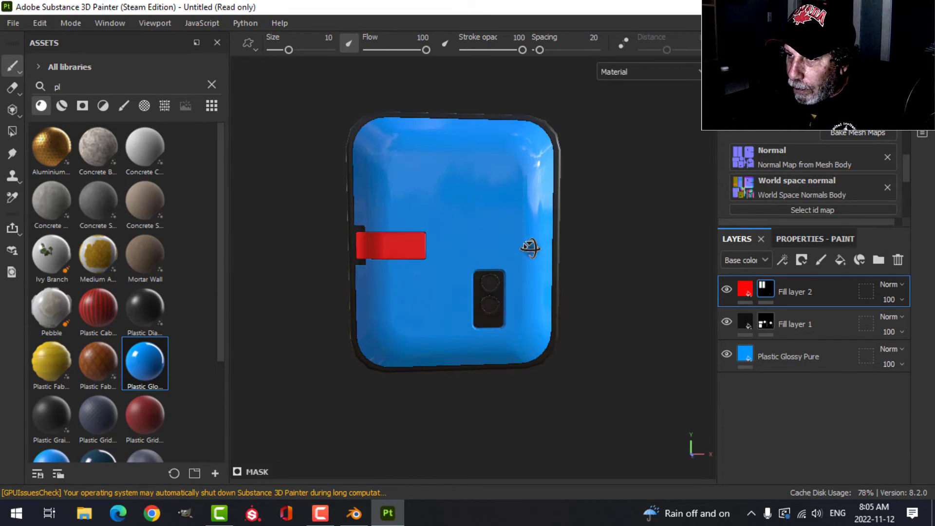
# Step: Add a paint layer on top and limit the brush to the color channel with a white base color
pyautogui.click(825, 257)
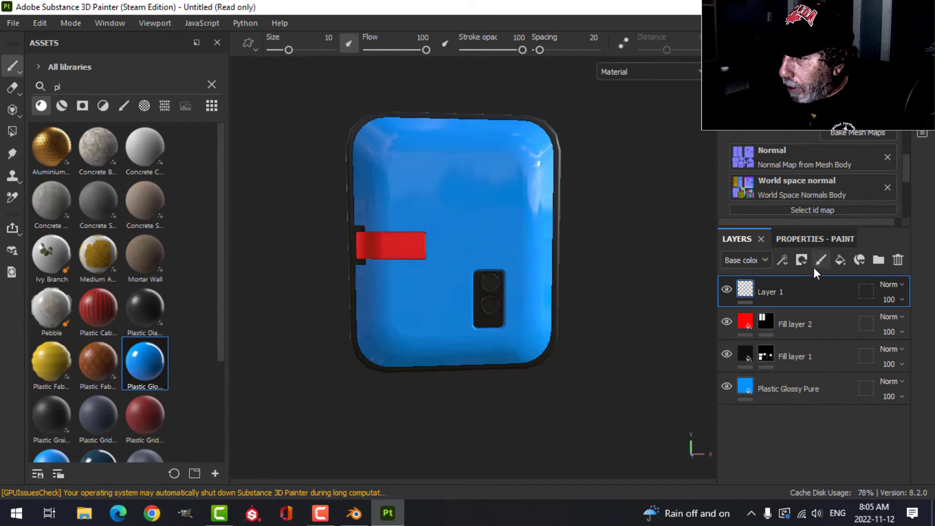
pyautogui.click(808, 241)
pyautogui.scroll(-4, 785, 433)
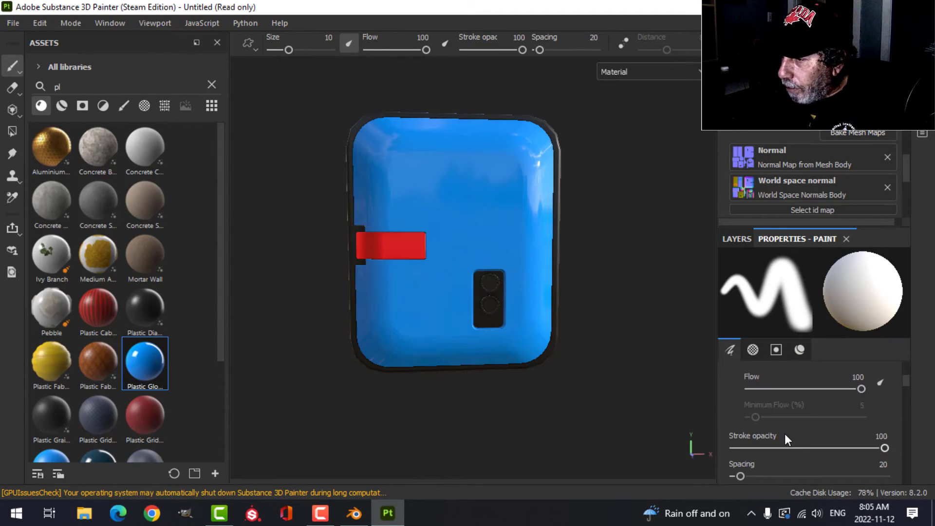
pyautogui.scroll(-8, 785, 431)
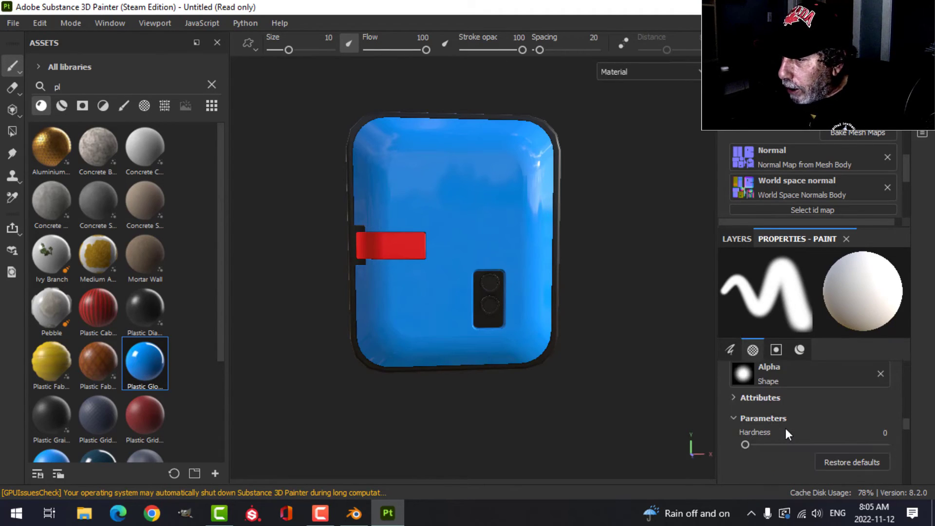
pyautogui.scroll(-3, 785, 427)
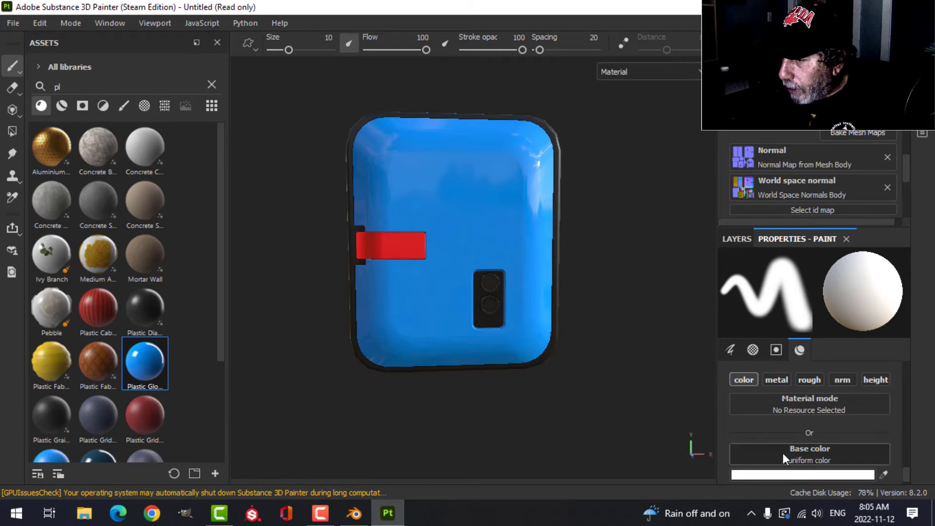
# Step: Search the alphas for "cross" and load the outlined plus shape as the brush alpha
pyautogui.keyDown('alt'); pyautogui.moveTo(433, 277); pyautogui.dragTo(428, 251); pyautogui.keyUp('alt')
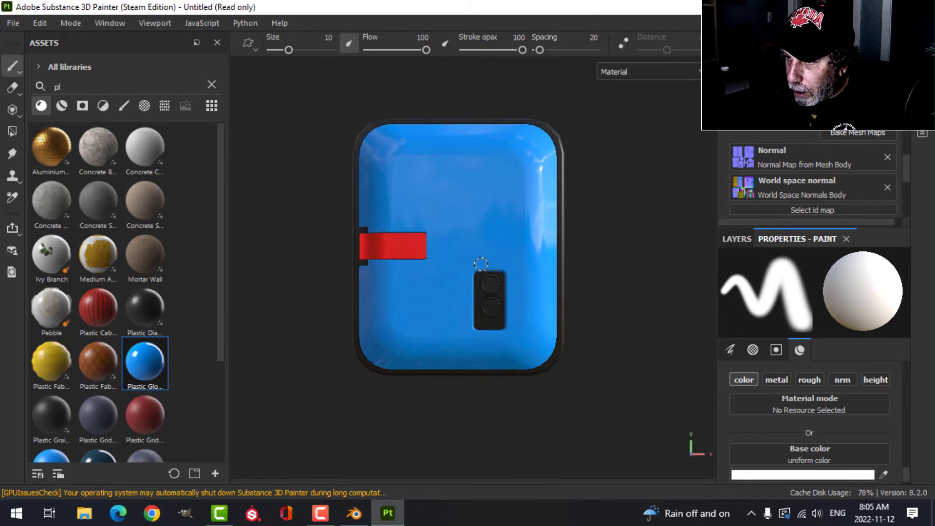
pyautogui.scroll(8, 482, 266)
pyautogui.keyDown('alt'); pyautogui.moveTo(412, 266); pyautogui.dragTo(479, 307, button='middle'); pyautogui.keyUp('alt')
pyautogui.scroll(1, 487, 303)
pyautogui.scroll(-1, 466, 302)
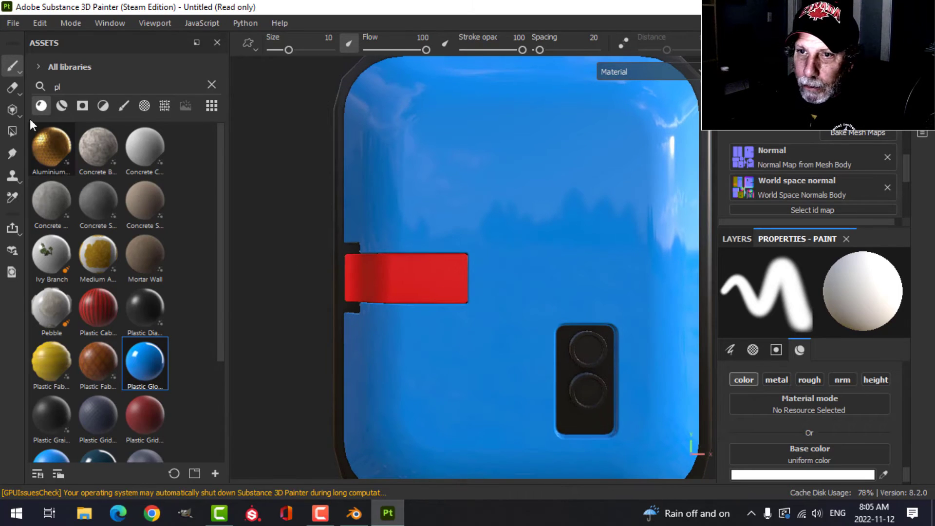
pyautogui.click(144, 106)
pyautogui.press('BackSpace')
pyautogui.press('BackSpace')
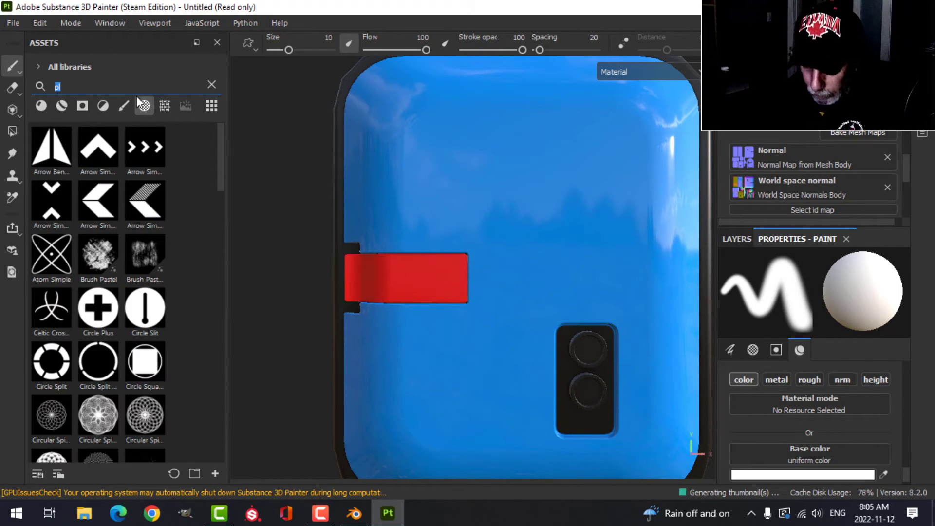
pyautogui.write('cross')
pyautogui.scroll(-4, 192, 294)
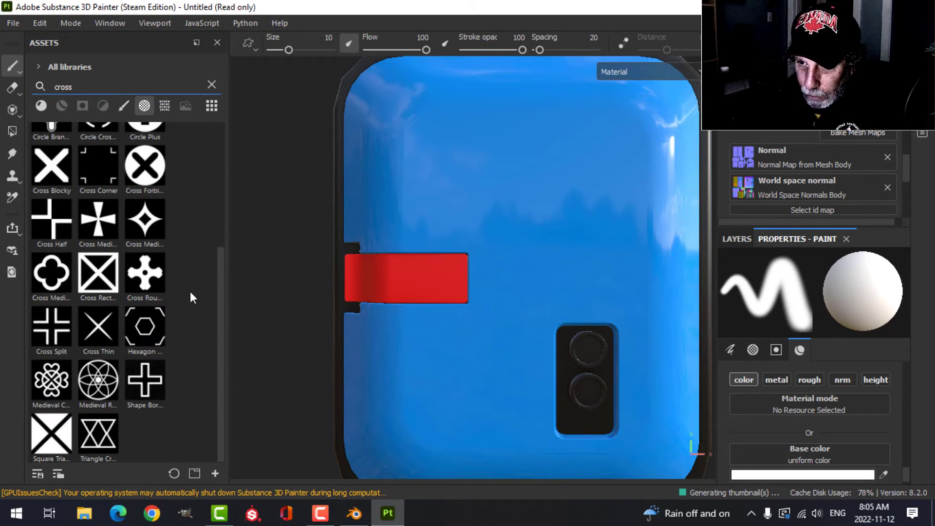
pyautogui.click(146, 384)
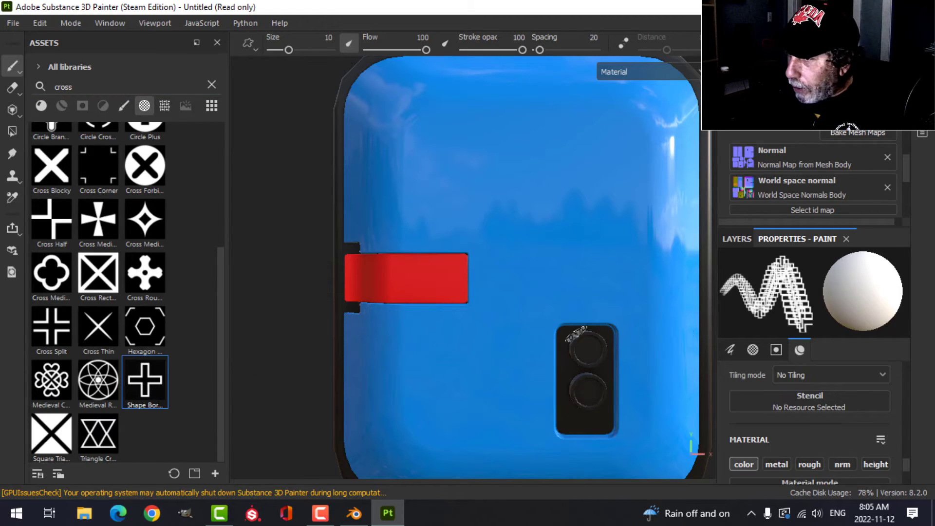
# Step: Set the alpha's Border Width to 1 and stamp a white cross on the latch's free end at brush size 19.74
pyautogui.scroll(3, 788, 409)
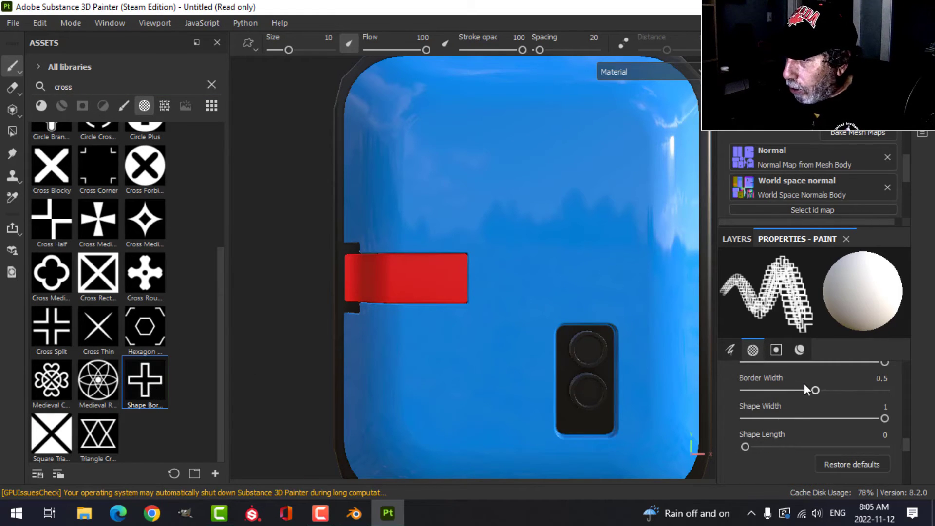
pyautogui.moveTo(815, 390); pyautogui.dragTo(904, 389)
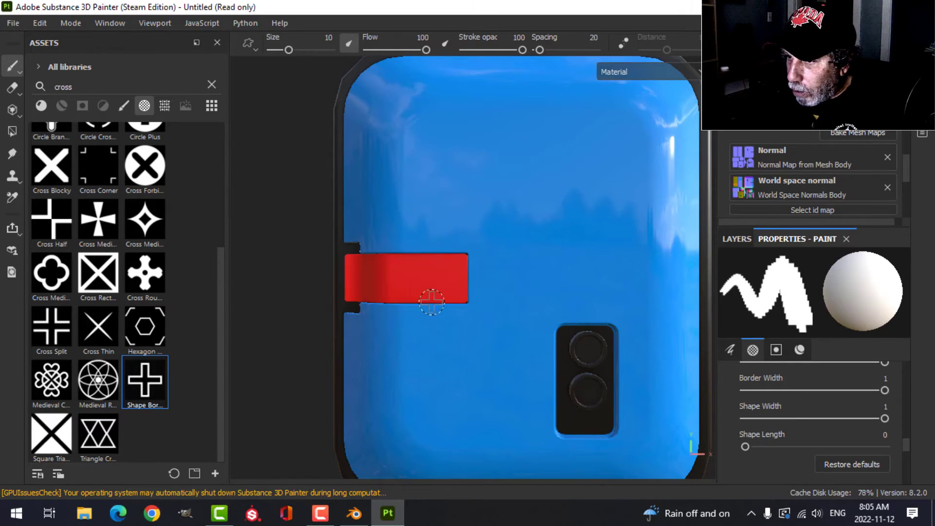
pyautogui.scroll(5, 435, 299)
pyautogui.moveTo(441, 266)
pyautogui.keyDown('ctrl'); pyautogui.mouseDown(button='right')
pyautogui.moveTo(460, 268)
pyautogui.moveTo(444, 264)
pyautogui.mouseUp(button='right'); pyautogui.keyUp('ctrl')
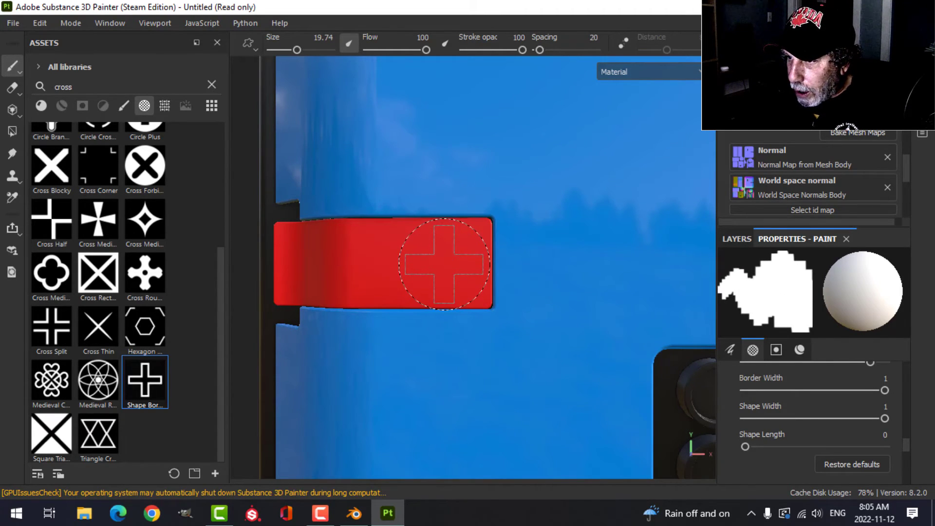
pyautogui.click(444, 264)
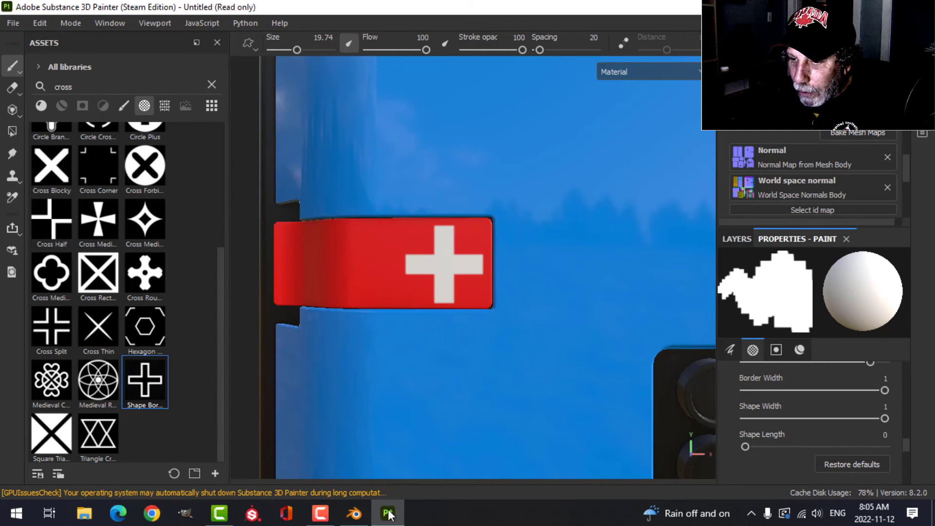
# Step: Switch to Blender, inspect the latch's UV layout in Edit Mode, and return to Substance 3D Painter
pyautogui.click(354, 514)
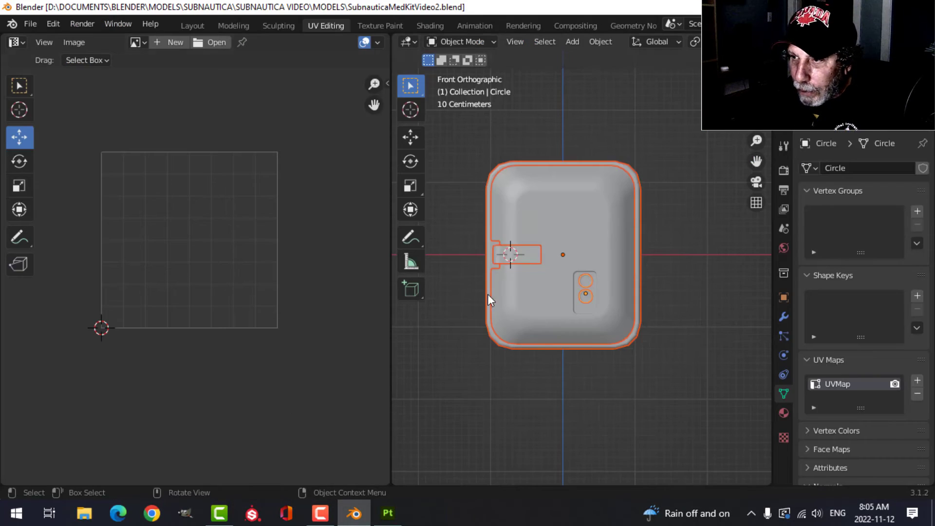
pyautogui.click(530, 255)
pyautogui.press('Tab')
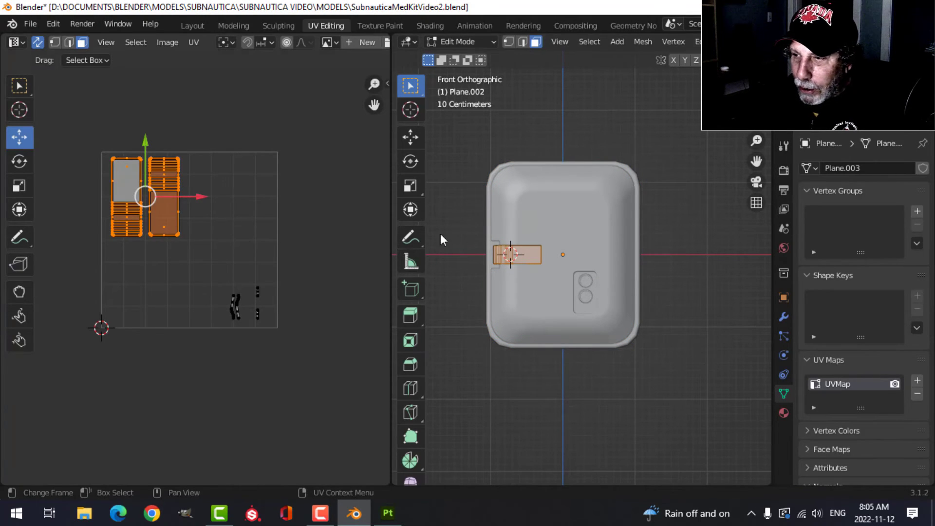
pyautogui.press('Tab')
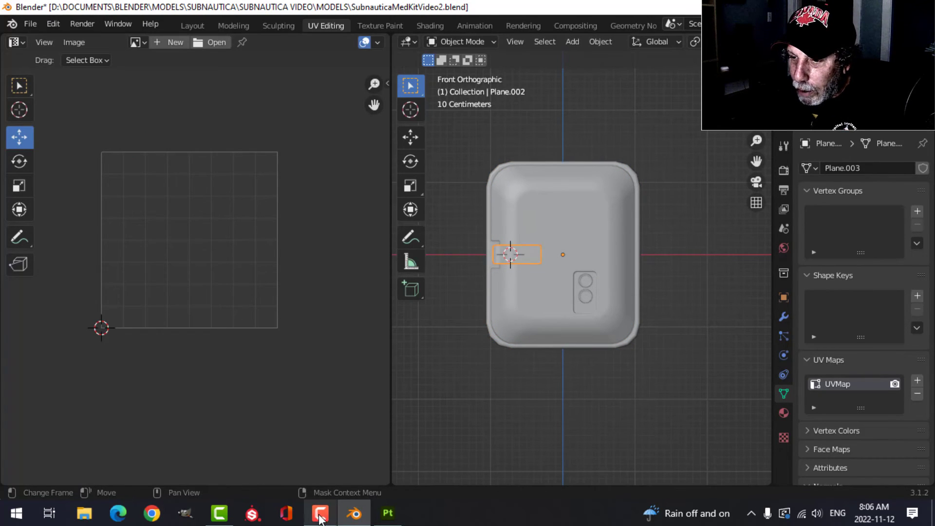
pyautogui.click(388, 513)
# Step: Examine the stamped cross and the two round buttons on the case front from several angles
pyautogui.scroll(-6, 497, 309)
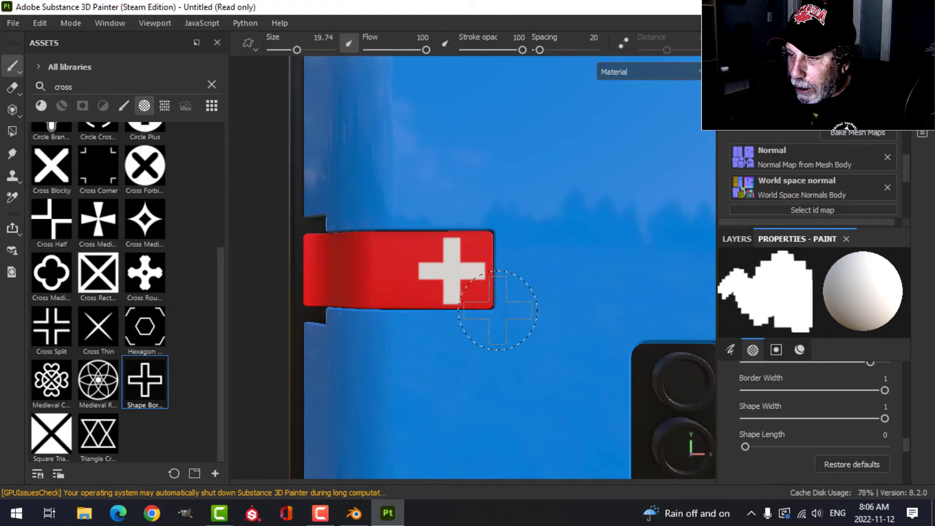
pyautogui.keyDown('alt'); pyautogui.moveTo(494, 332); pyautogui.dragTo(554, 322); pyautogui.keyUp('alt')
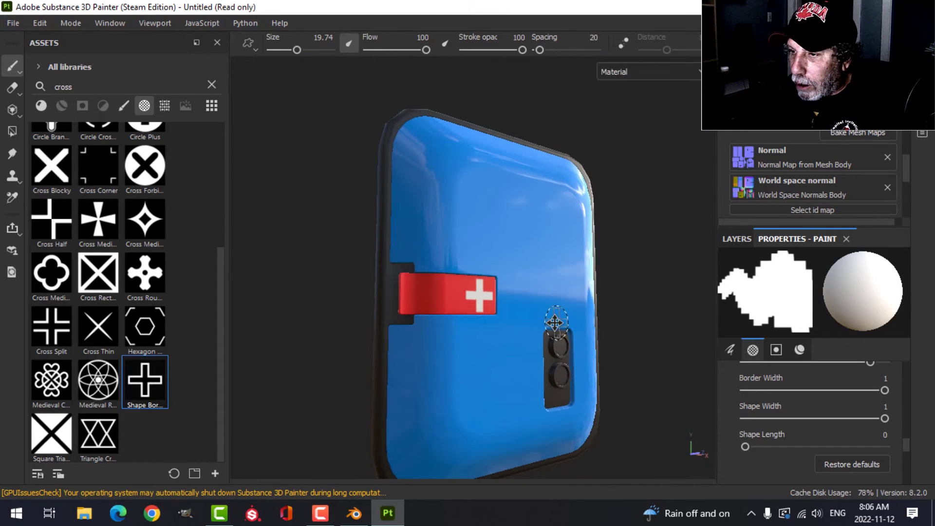
pyautogui.keyDown('alt'); pyautogui.moveTo(582, 334); pyautogui.dragTo(544, 316, button='middle'); pyautogui.keyUp('alt')
pyautogui.keyDown('alt'); pyautogui.keyDown('shift'); pyautogui.moveTo(554, 319); pyautogui.dragTo(496, 323); pyautogui.keyUp('shift'); pyautogui.keyUp('alt')
pyautogui.keyDown('alt'); pyautogui.moveTo(556, 325); pyautogui.dragTo(576, 314, button='middle'); pyautogui.keyUp('alt')
pyautogui.scroll(-3, 521, 299)
pyautogui.scroll(6, 521, 302)
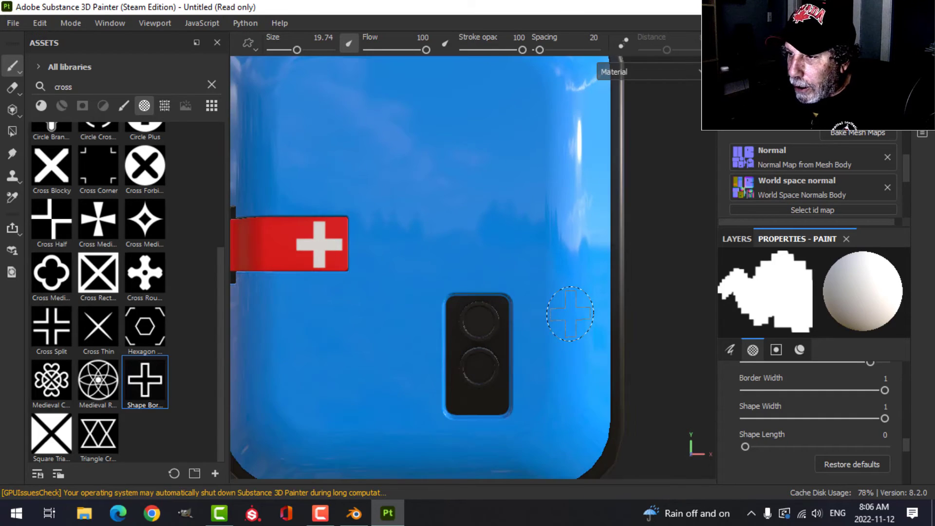
pyautogui.scroll(-2, 561, 310)
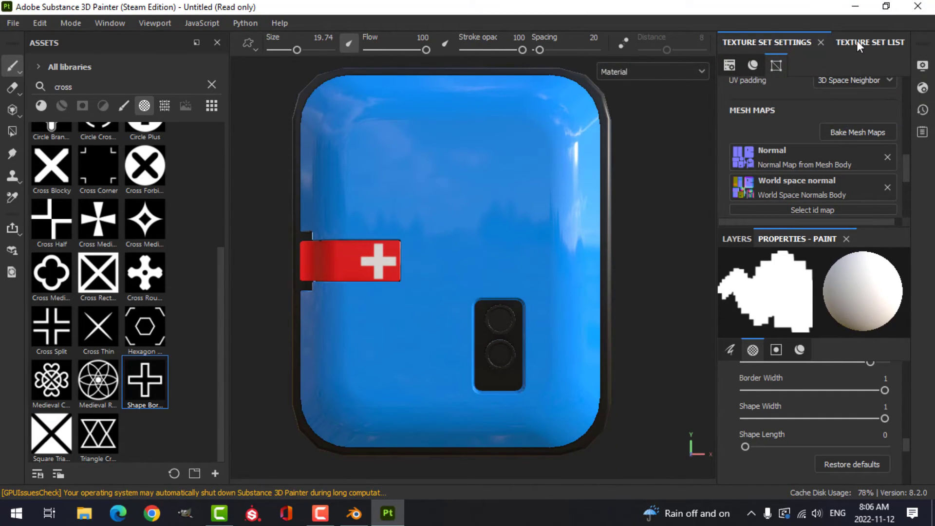
# Step: Add an Emissive channel to the texture set
pyautogui.click(870, 42)
pyautogui.click(767, 42)
pyautogui.scroll(2, 880, 154)
pyautogui.scroll(4, 879, 154)
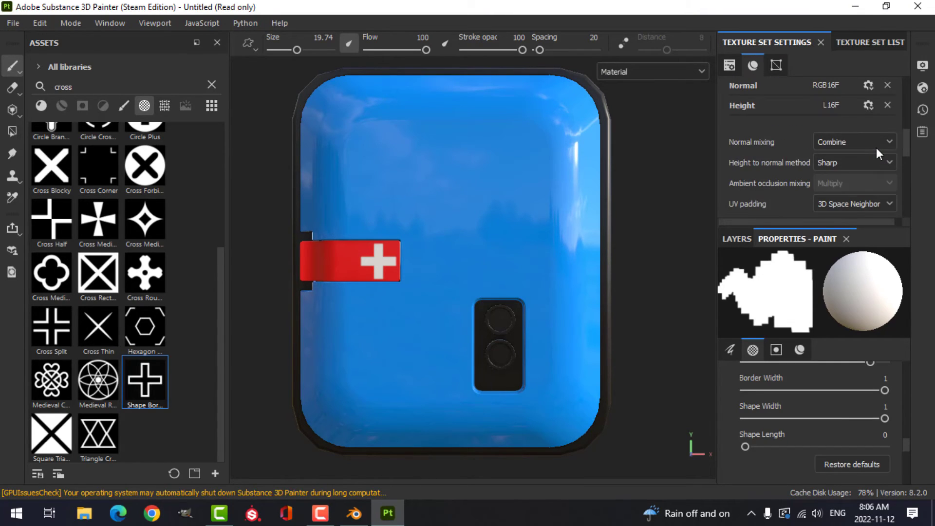
pyautogui.click(887, 90)
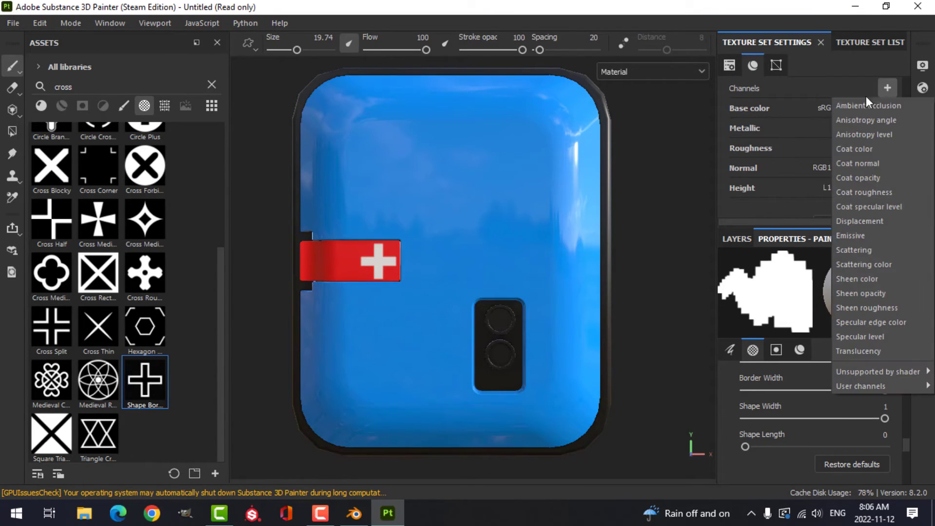
pyautogui.click(863, 237)
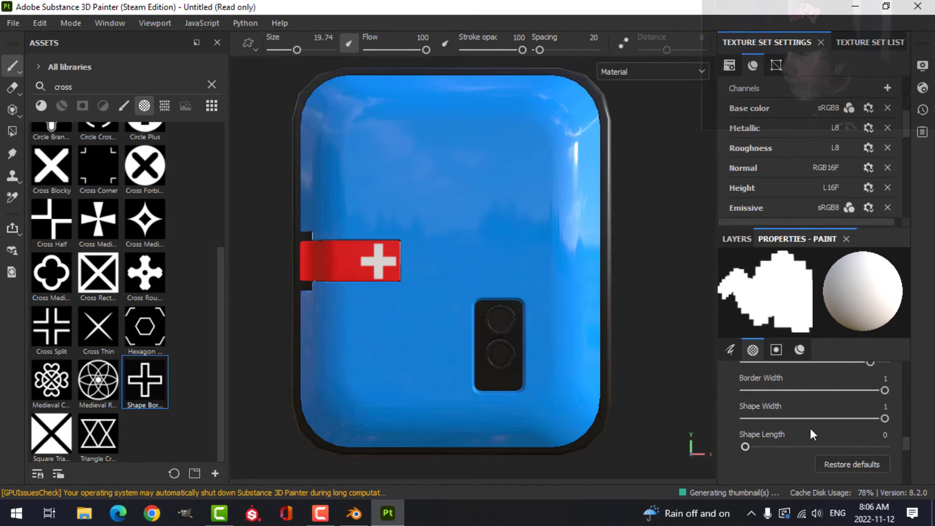
# Step: Add another paint layer on top of the stack and limit the brush to the emissive channel
pyautogui.click(737, 238)
pyautogui.click(822, 260)
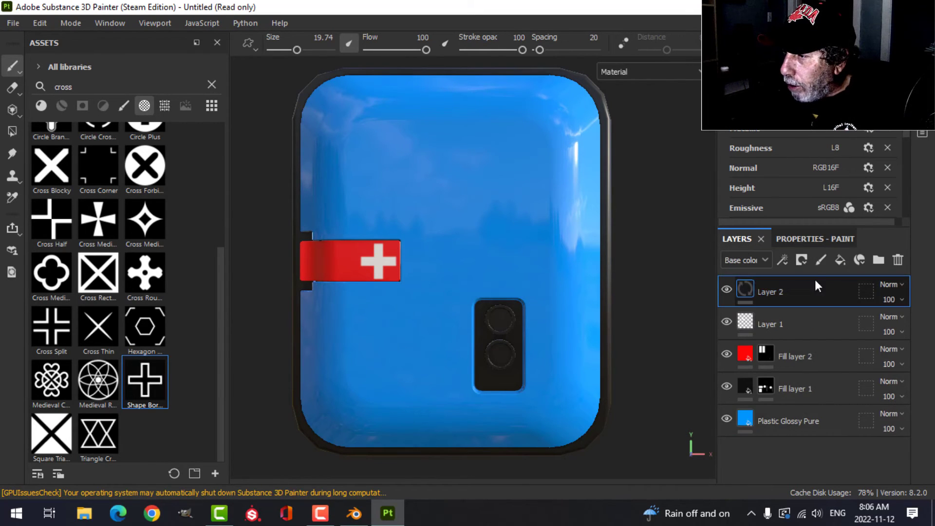
pyautogui.click(799, 239)
pyautogui.scroll(-2, 831, 413)
pyautogui.scroll(-1, 831, 413)
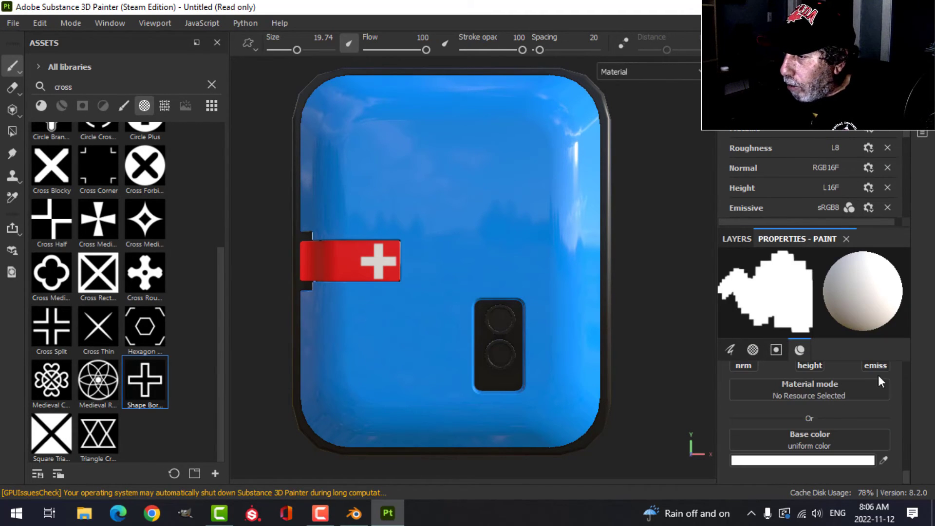
pyautogui.scroll(1, 875, 374)
pyautogui.click(882, 407)
pyautogui.scroll(-1, 828, 429)
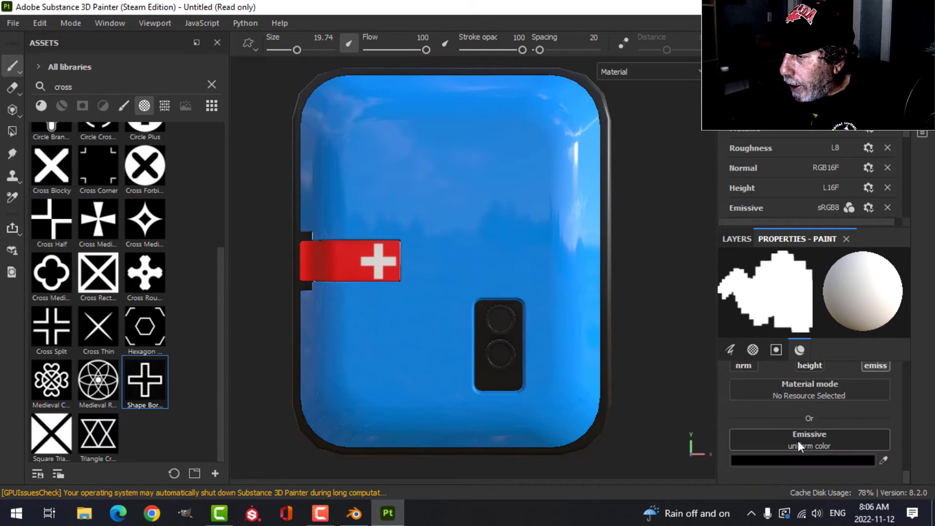
# Step: Set the brush's emissive color to a bright turquoise
pyautogui.click(803, 459)
pyautogui.click(761, 358)
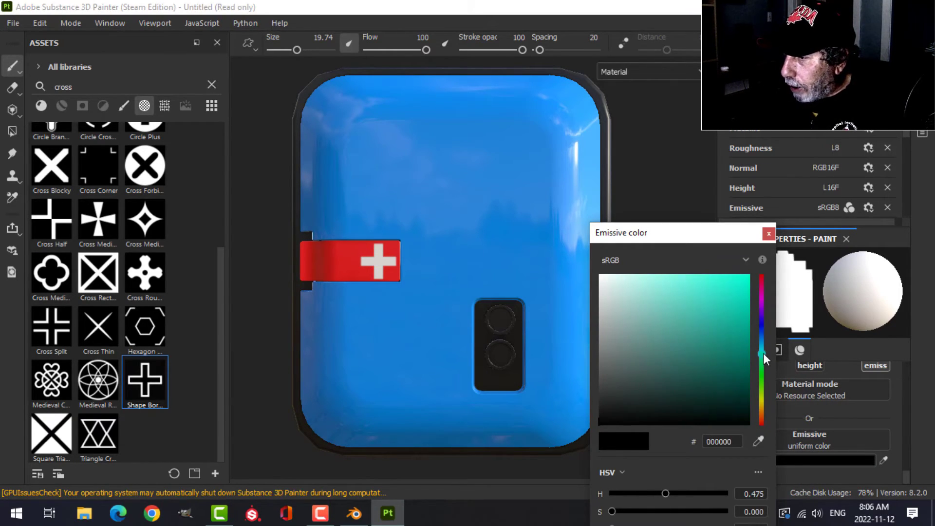
pyautogui.moveTo(764, 352); pyautogui.dragTo(765, 354)
pyautogui.click(733, 298)
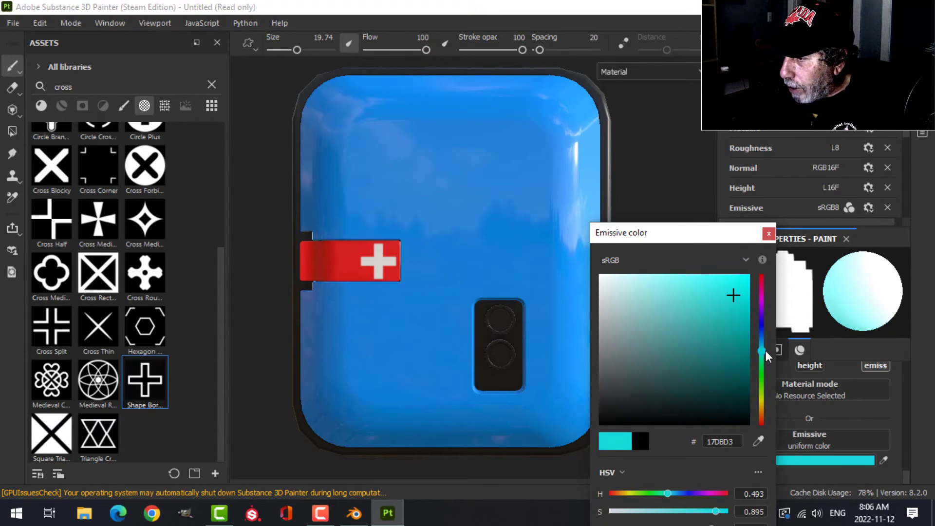
pyautogui.click(768, 234)
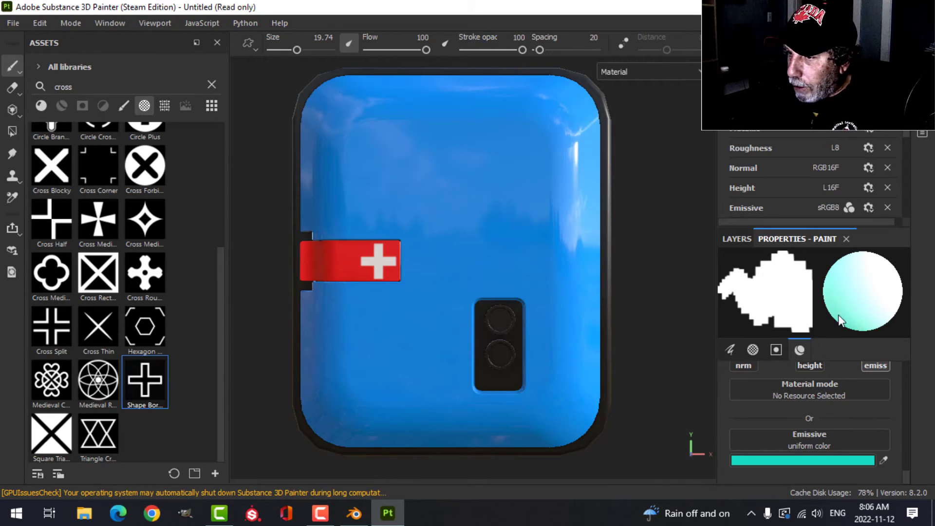
# Step: Search the alphas for "circ" and load the solid Shape Circle as the brush alpha
pyautogui.scroll(5, 548, 329)
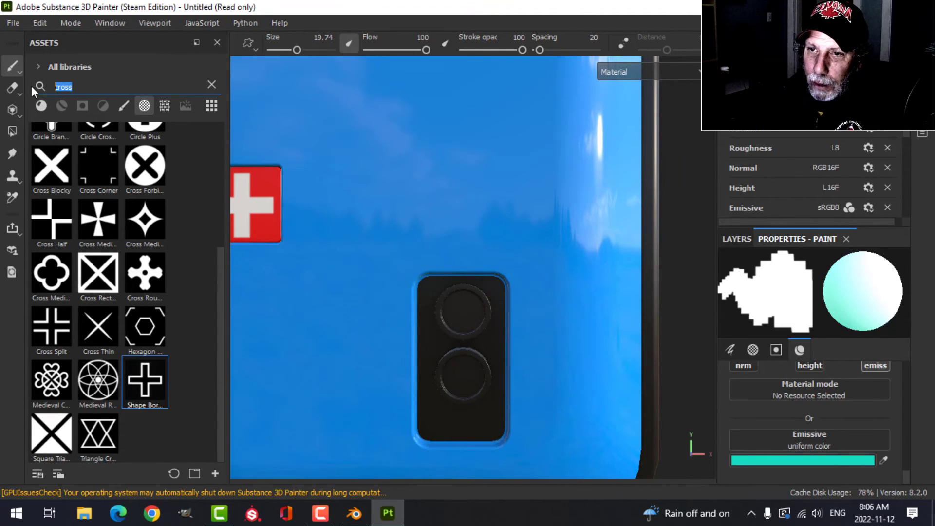
pyautogui.write('circ')
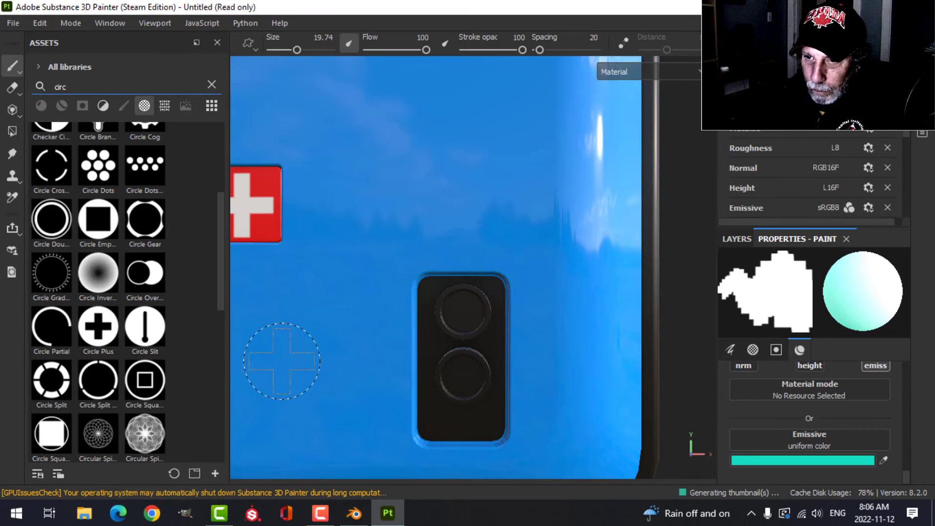
pyautogui.scroll(-5, 68, 335)
pyautogui.click(98, 273)
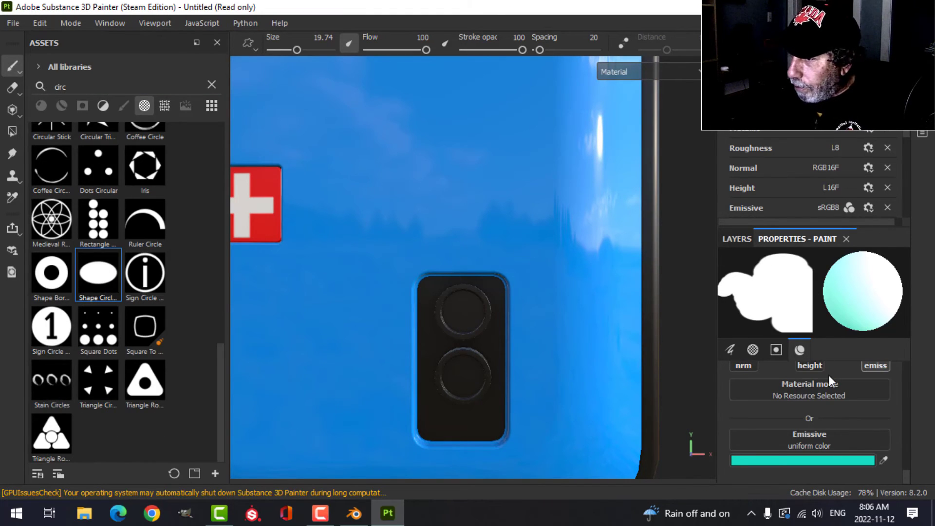
# Step: Stamp a soft-edged turquoise glow on both round buttons, using brush size 11.7 and hardness 0.845
pyautogui.scroll(3, 823, 380)
pyautogui.scroll(4, 820, 385)
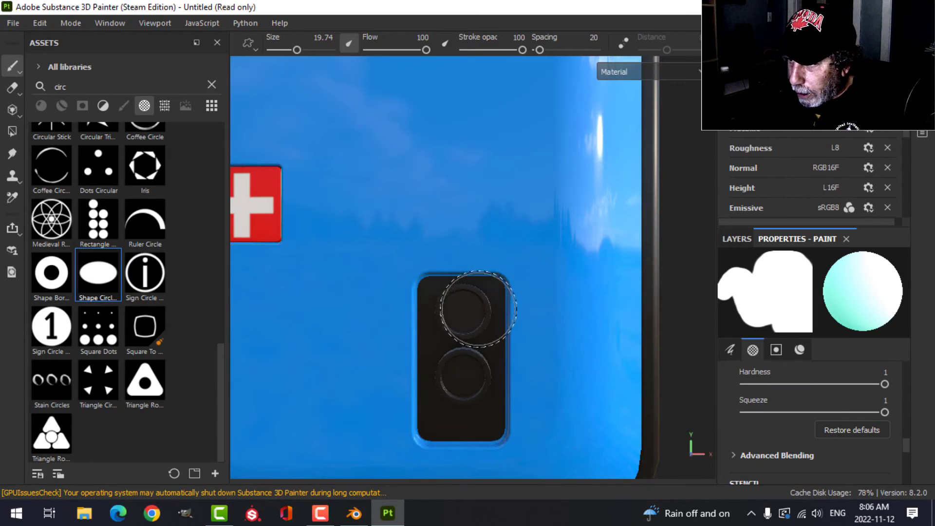
pyautogui.scroll(2, 487, 303)
pyautogui.scroll(1, 487, 303)
pyautogui.moveTo(448, 310)
pyautogui.keyDown('ctrl'); pyautogui.mouseDown(button='right')
pyautogui.moveTo(429, 324)
pyautogui.moveTo(452, 311)
pyautogui.mouseUp(button='right'); pyautogui.keyUp('ctrl')
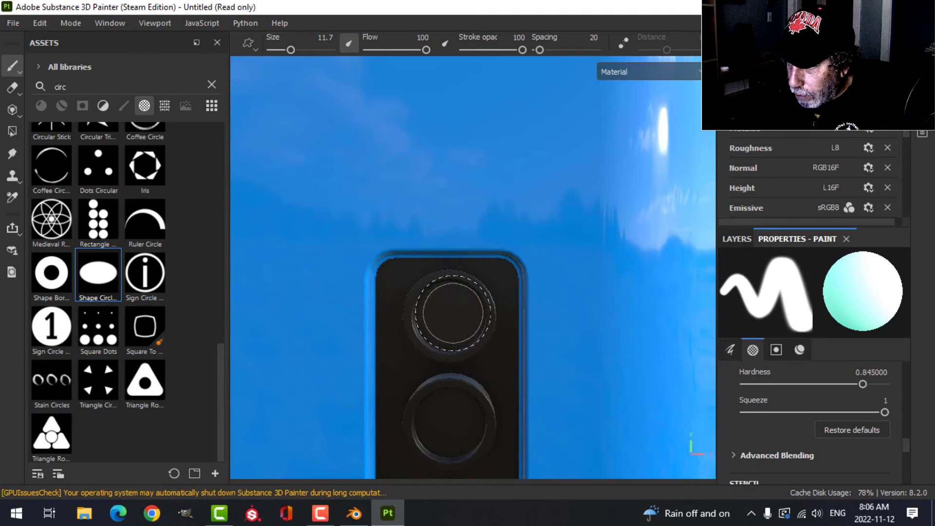
pyautogui.click(450, 313)
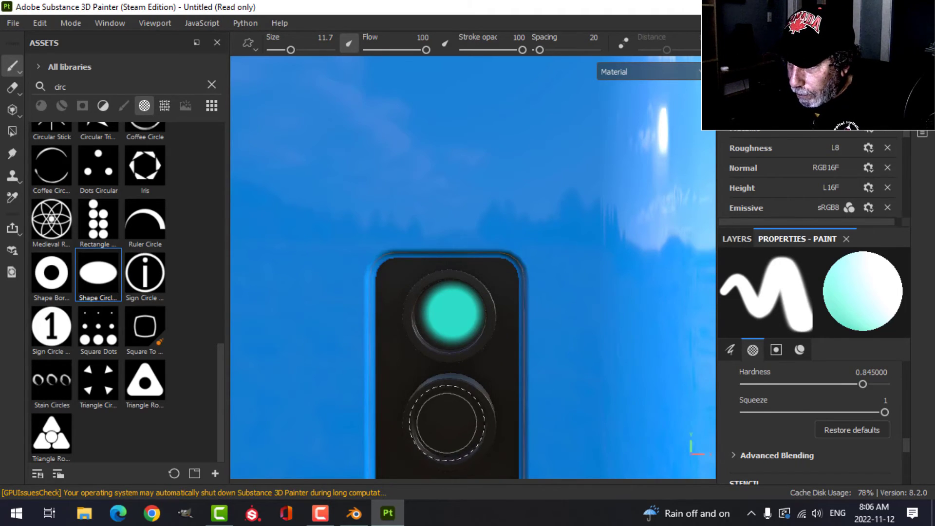
pyautogui.click(450, 420)
# Step: Raise the main shader's Emissive Intensity to about 3.95 to brighten the button glow
pyautogui.scroll(1, 555, 379)
pyautogui.scroll(-5, 551, 377)
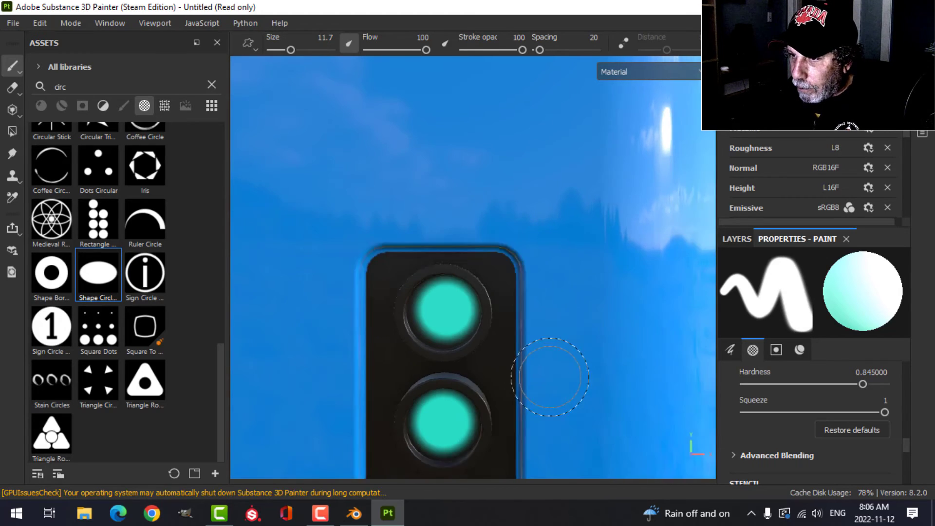
pyautogui.keyDown('alt'); pyautogui.moveTo(542, 379); pyautogui.dragTo(553, 324); pyautogui.keyUp('alt')
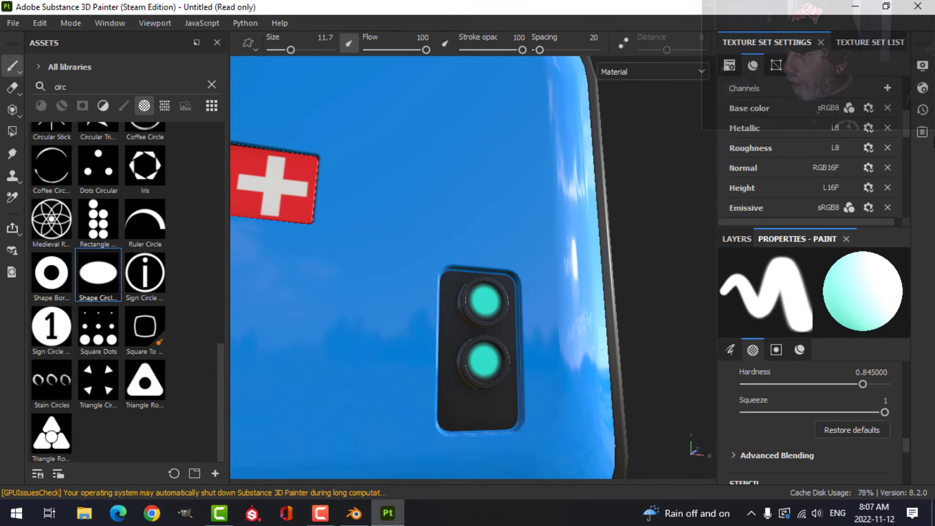
pyautogui.click(922, 87)
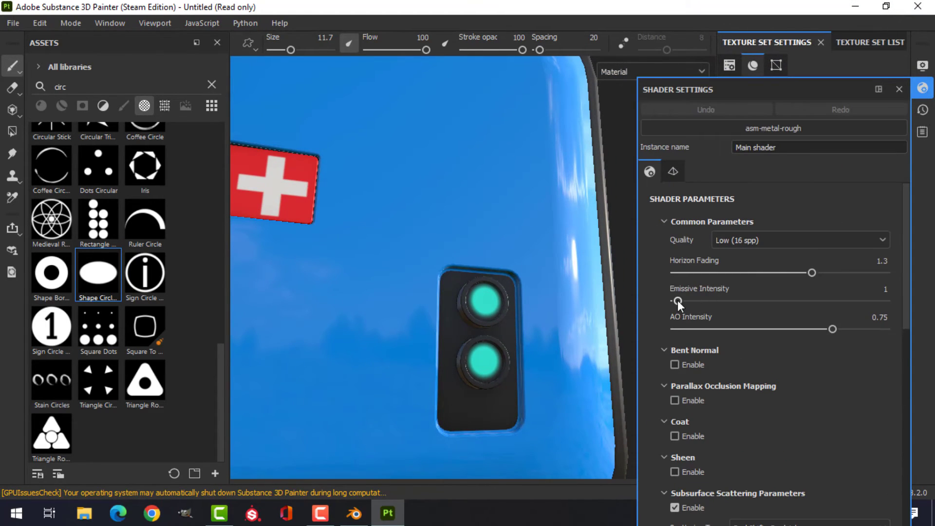
pyautogui.moveTo(677, 300); pyautogui.dragTo(680, 301)
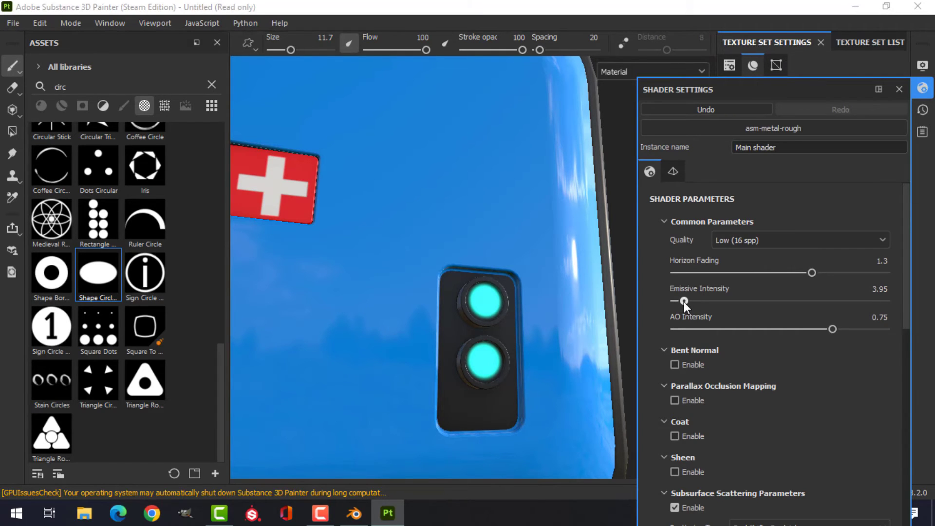
# Step: Activate post effects in the display settings and enable the Glare effect
pyautogui.click(923, 66)
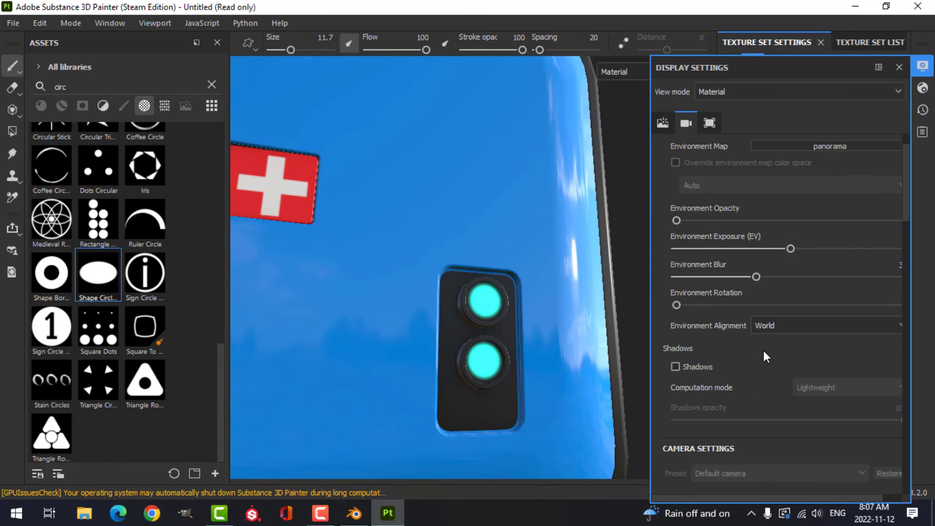
pyautogui.scroll(-8, 759, 347)
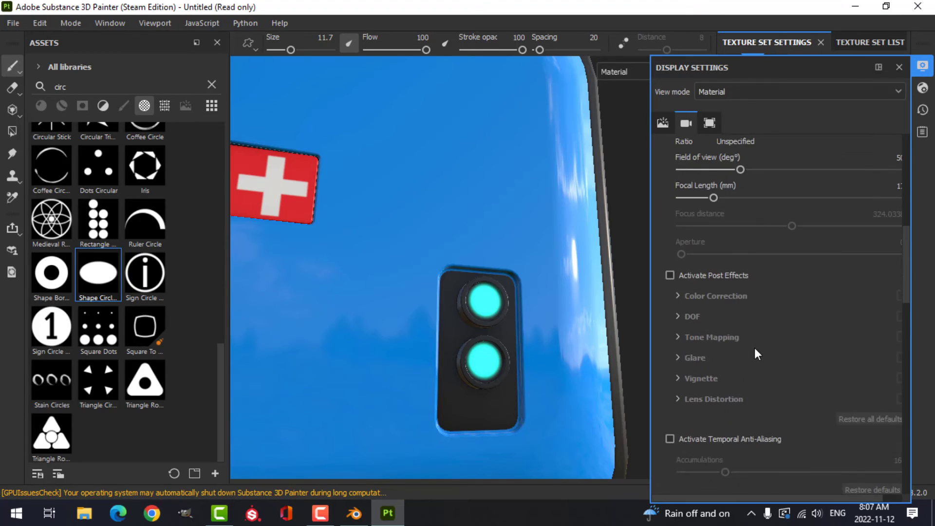
pyautogui.scroll(-1, 756, 348)
pyautogui.click(670, 234)
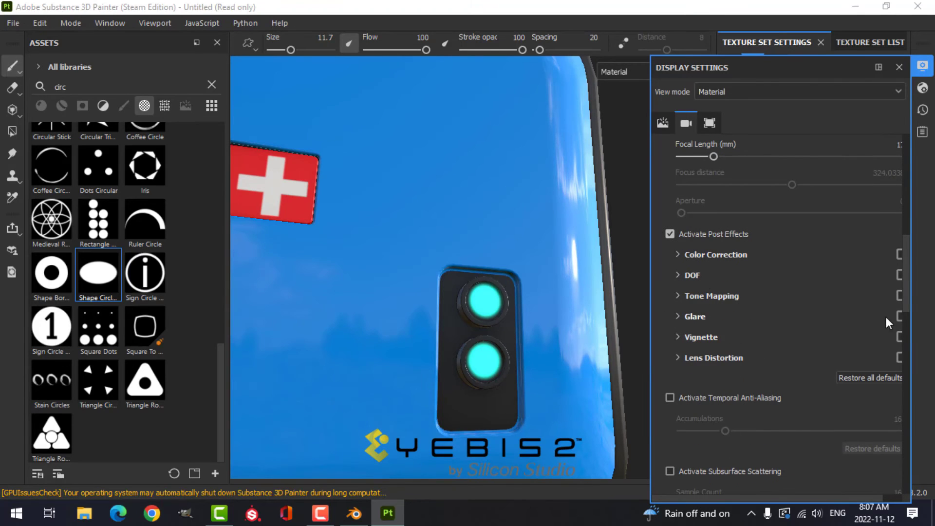
pyautogui.click(900, 317)
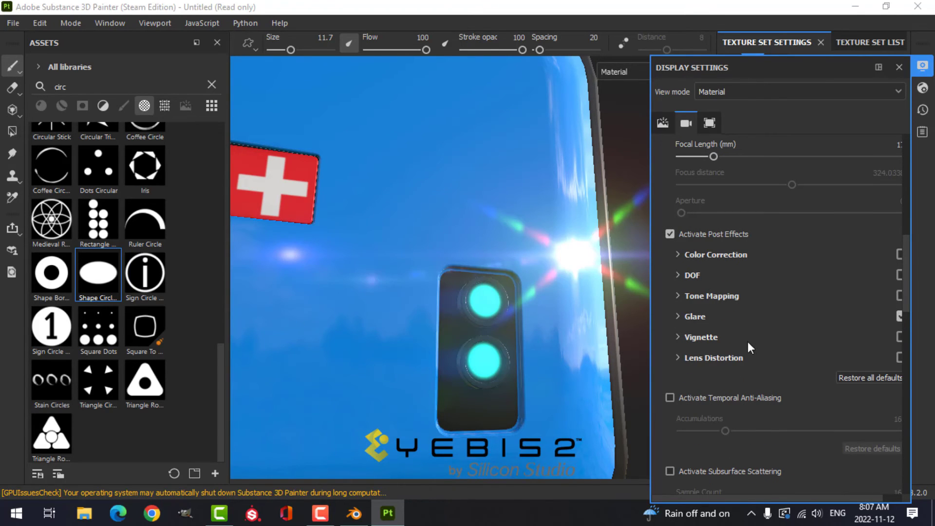
# Step: Set the glare shape to Bloom and lower its luminance to about 0.64
pyautogui.click(677, 318)
pyautogui.click(847, 419)
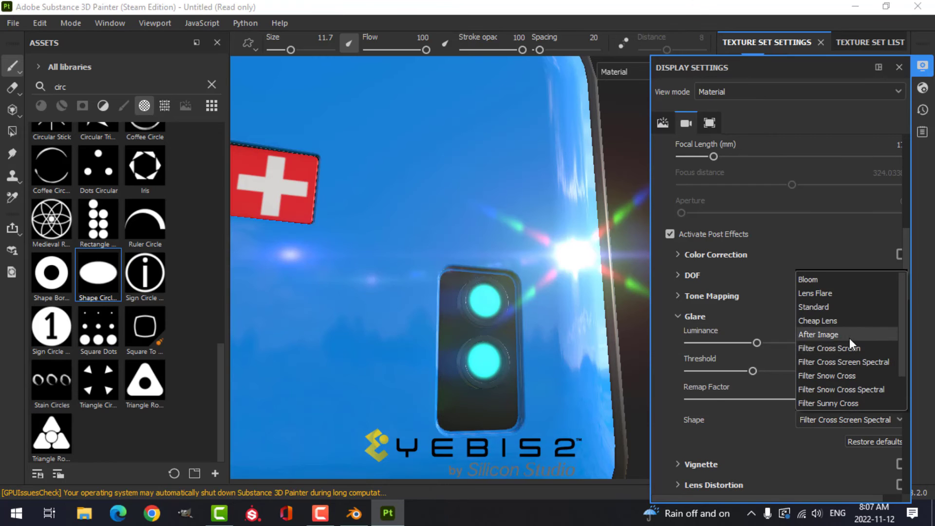
pyautogui.click(817, 280)
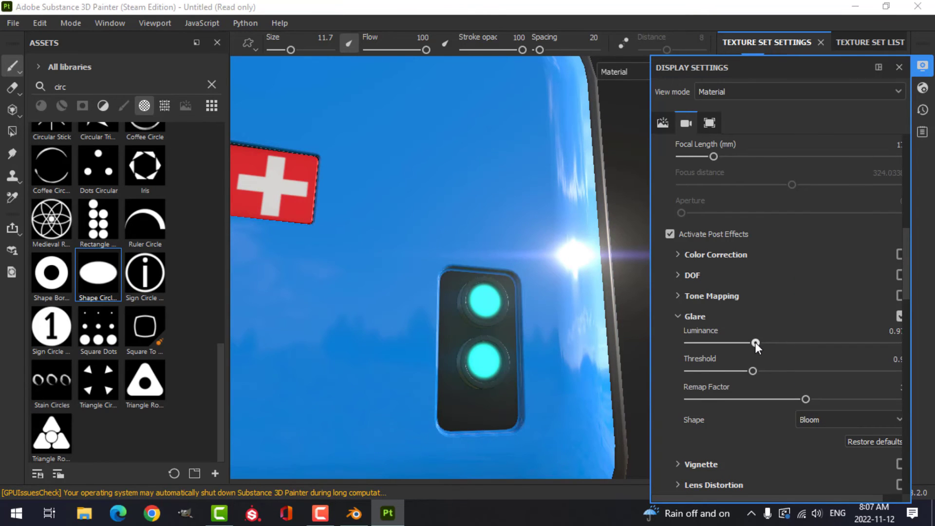
pyautogui.moveTo(755, 341); pyautogui.dragTo(743, 343)
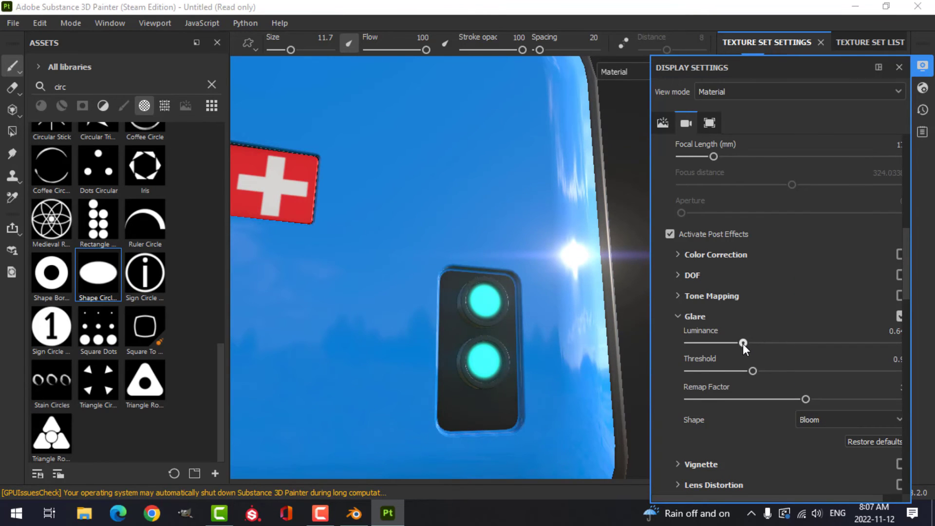
pyautogui.click(923, 66)
pyautogui.scroll(3, 559, 285)
pyautogui.scroll(-5, 560, 285)
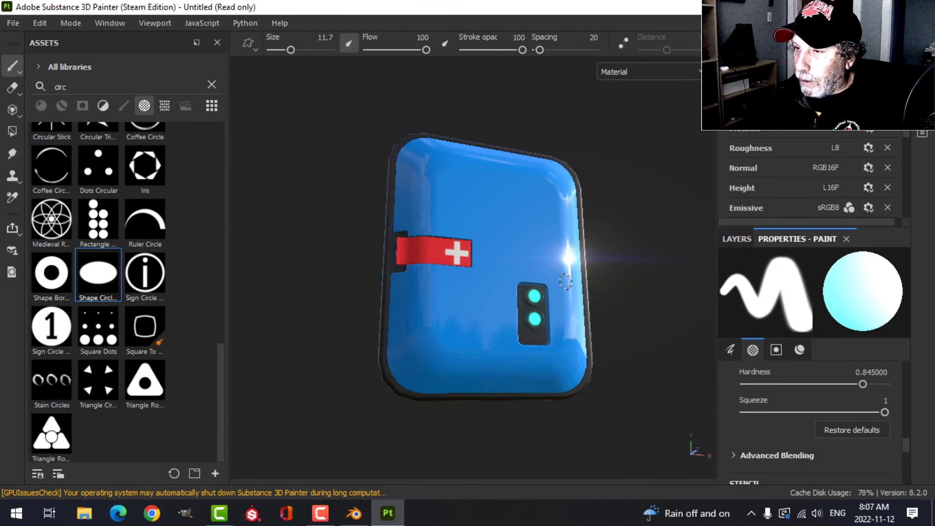
# Step: Change the base color of the Plastic Glossy Pure layer to light grey E8E8E8
pyautogui.keyDown('alt'); pyautogui.moveTo(592, 275); pyautogui.dragTo(596, 276); pyautogui.keyUp('alt')
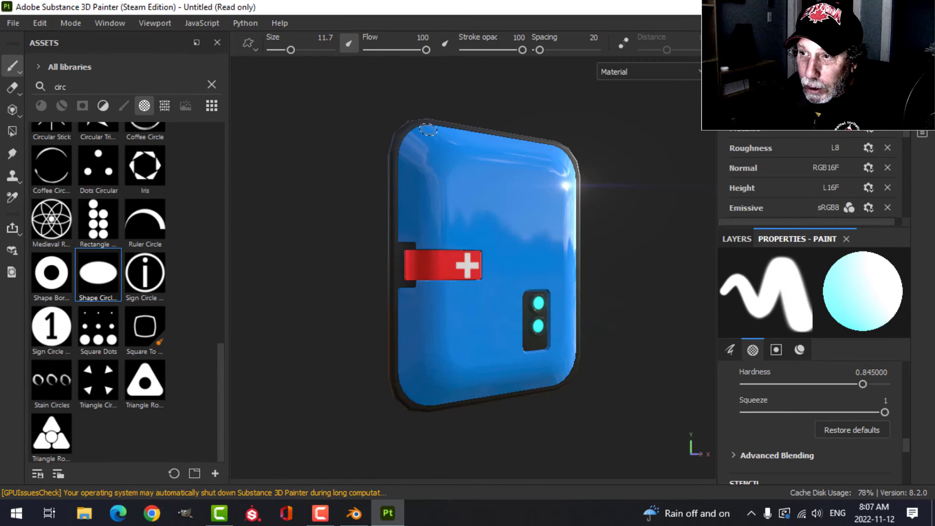
pyautogui.keyDown('alt'); pyautogui.moveTo(485, 210); pyautogui.dragTo(563, 232); pyautogui.keyUp('alt')
pyautogui.keyDown('alt'); pyautogui.moveTo(563, 233); pyautogui.dragTo(525, 218, button='middle'); pyautogui.keyUp('alt')
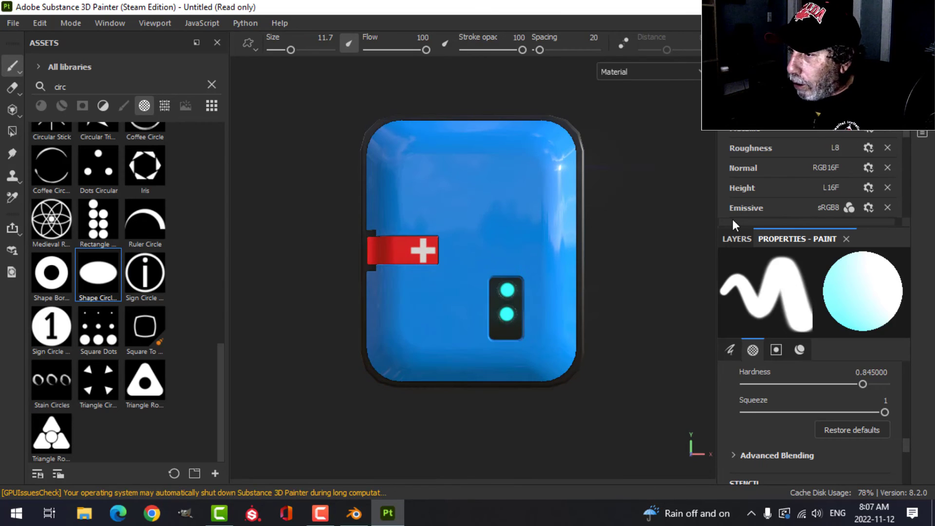
pyautogui.click(736, 239)
pyautogui.click(818, 421)
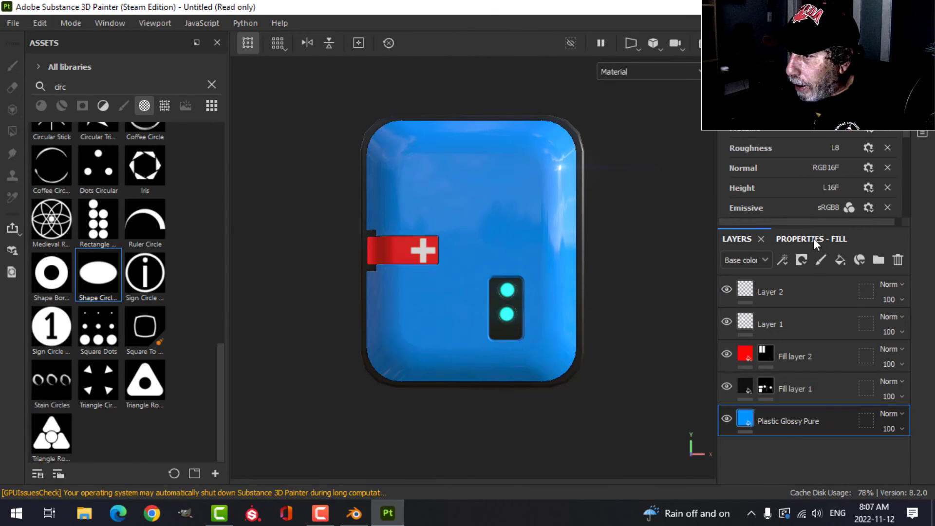
pyautogui.click(813, 239)
pyautogui.click(790, 340)
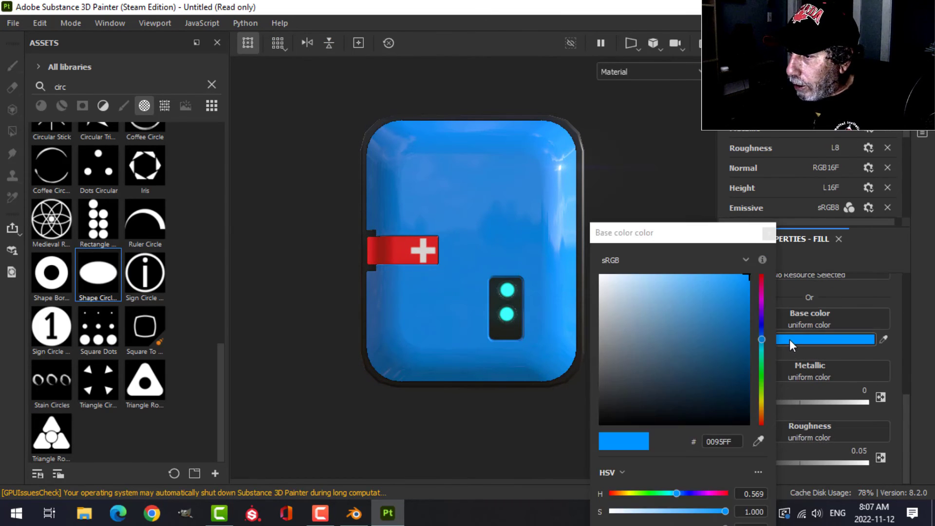
pyautogui.moveTo(767, 389); pyautogui.dragTo(762, 397)
pyautogui.keyDown('alt'); pyautogui.moveTo(463, 275); pyautogui.dragTo(546, 255); pyautogui.keyUp('alt')
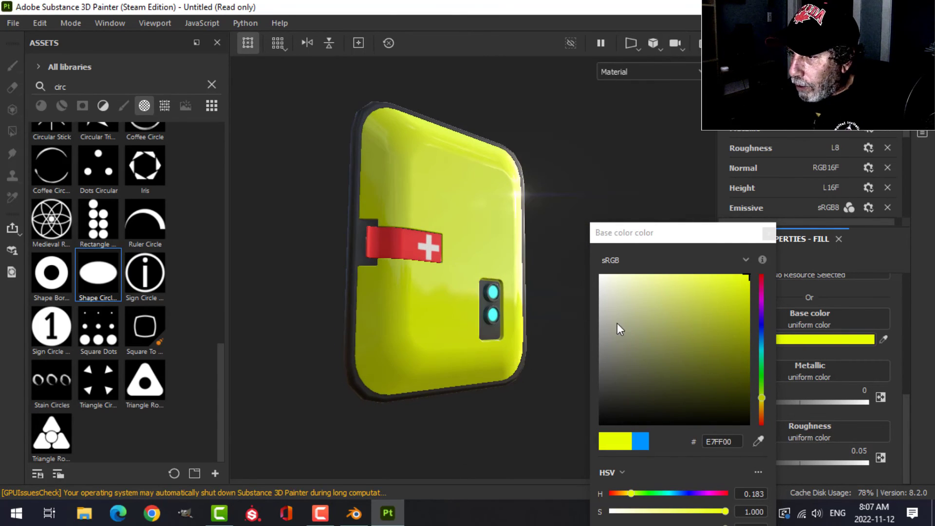
pyautogui.moveTo(617, 324); pyautogui.dragTo(597, 291)
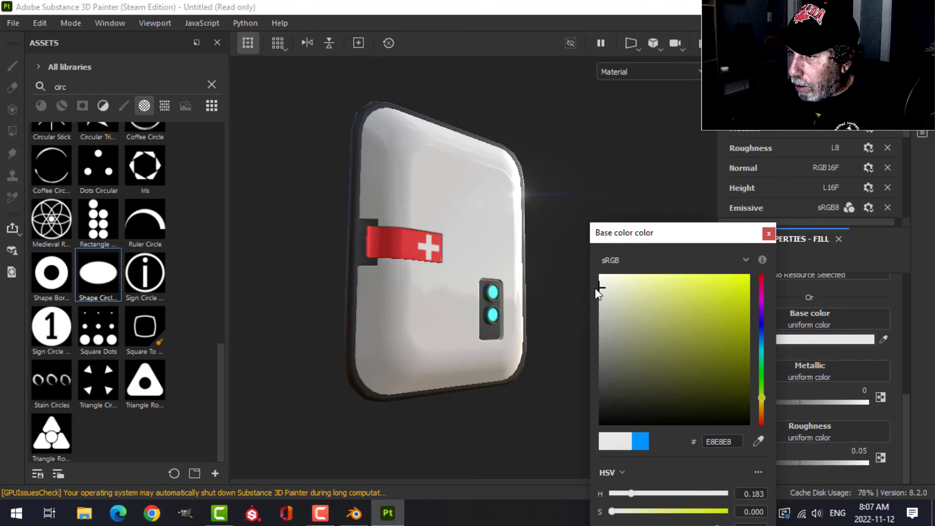
pyautogui.click(766, 235)
pyautogui.keyDown('alt'); pyautogui.moveTo(569, 239); pyautogui.dragTo(641, 242); pyautogui.keyUp('alt')
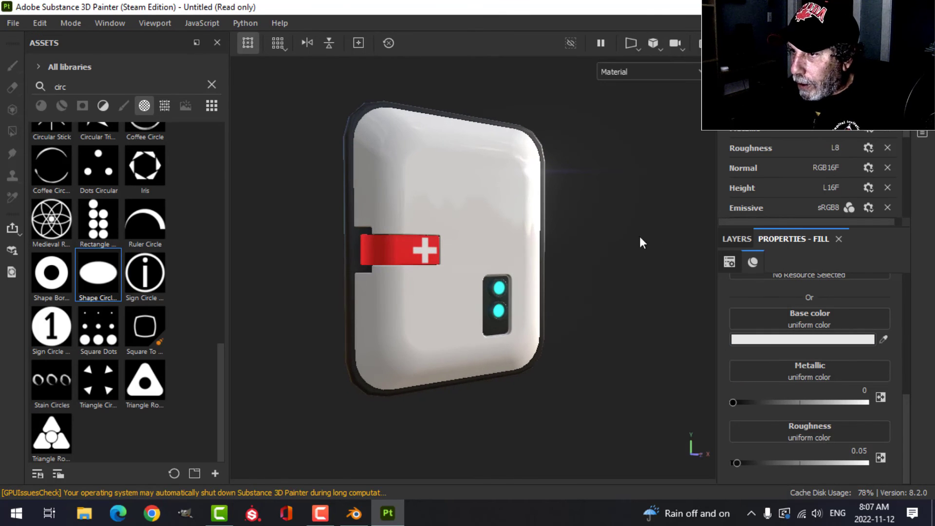
# Step: Hide the docked panels around the viewport and activate Temporal Anti-Aliasing in the display settings
pyautogui.press('Tab')
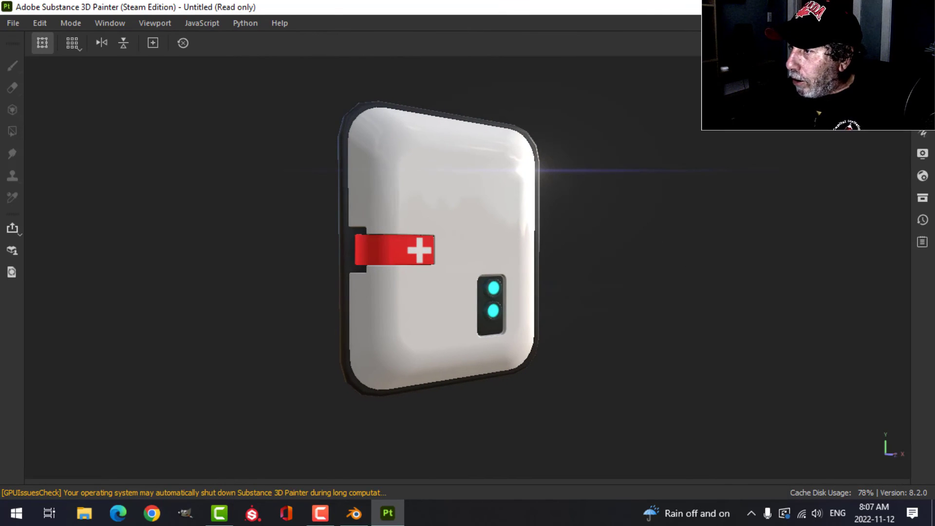
pyautogui.click(923, 175)
pyautogui.scroll(-10, 774, 355)
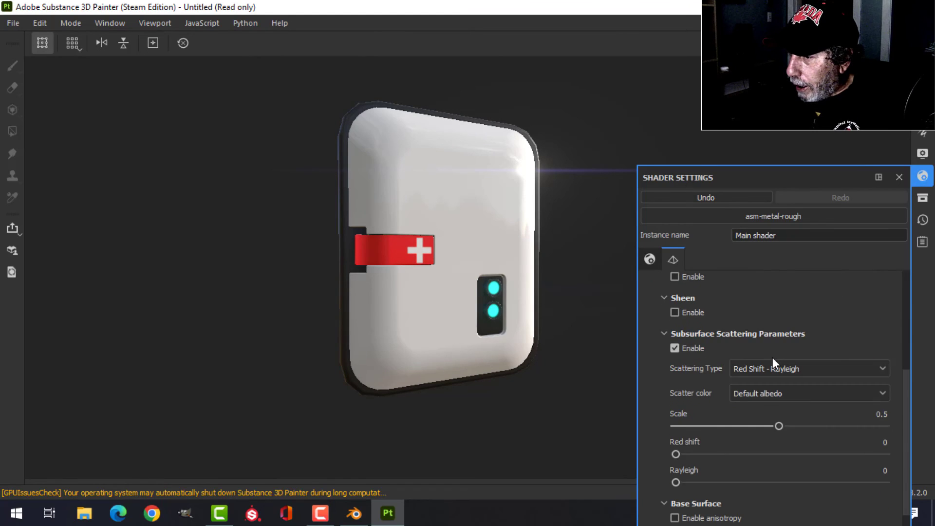
pyautogui.scroll(-2, 771, 358)
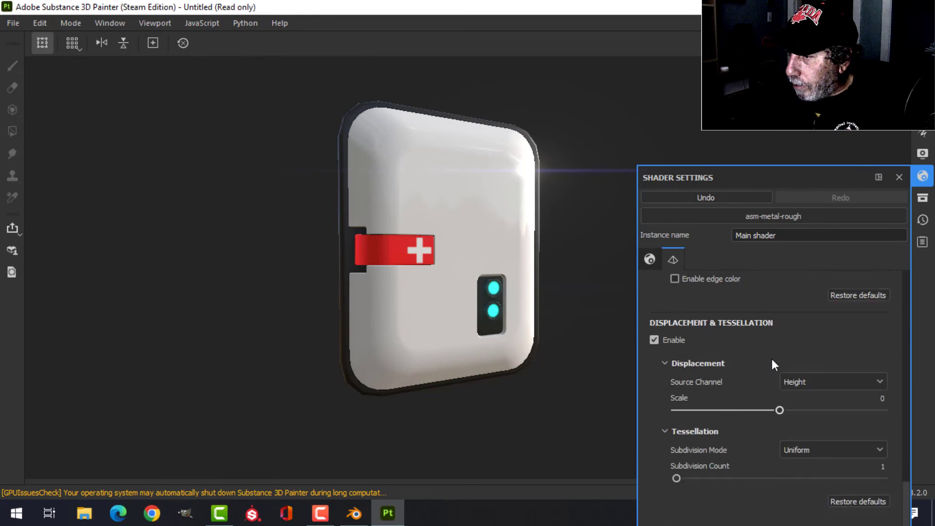
pyautogui.scroll(12, 772, 358)
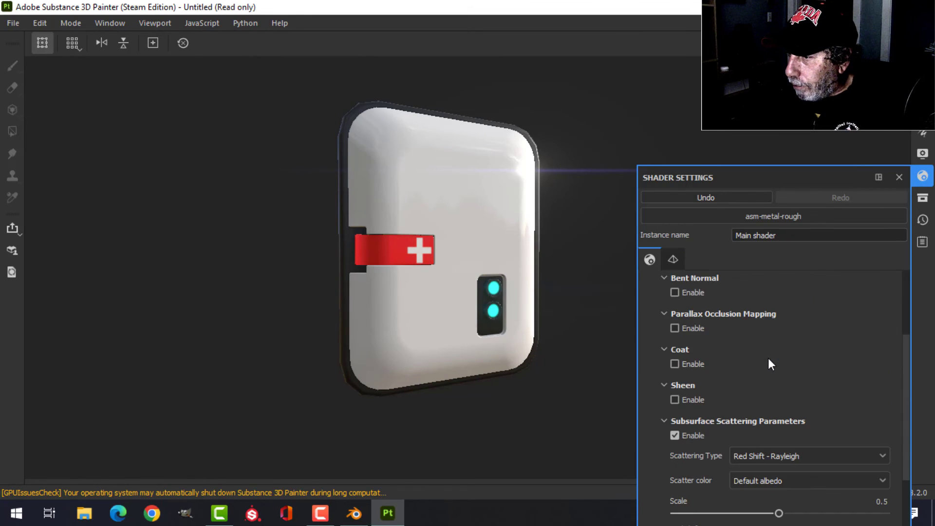
pyautogui.click(917, 156)
pyautogui.scroll(5, 746, 364)
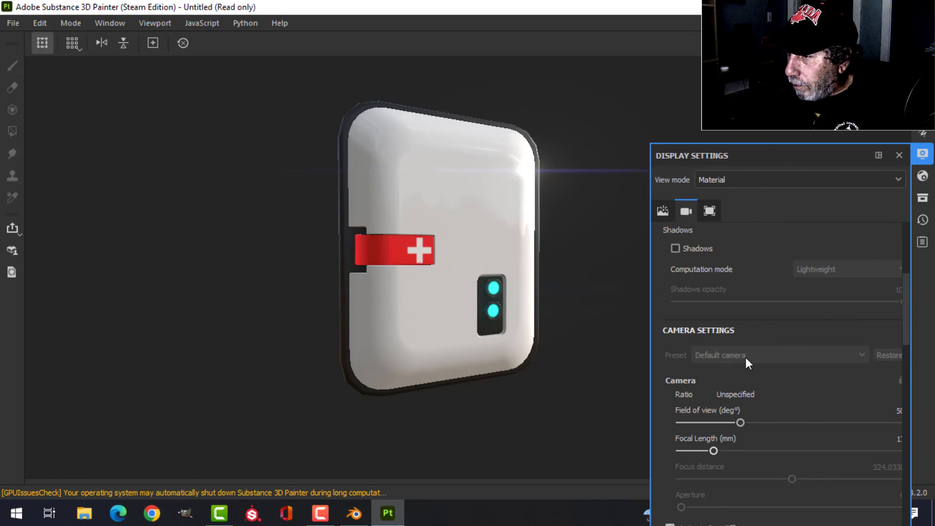
pyautogui.scroll(-12, 746, 358)
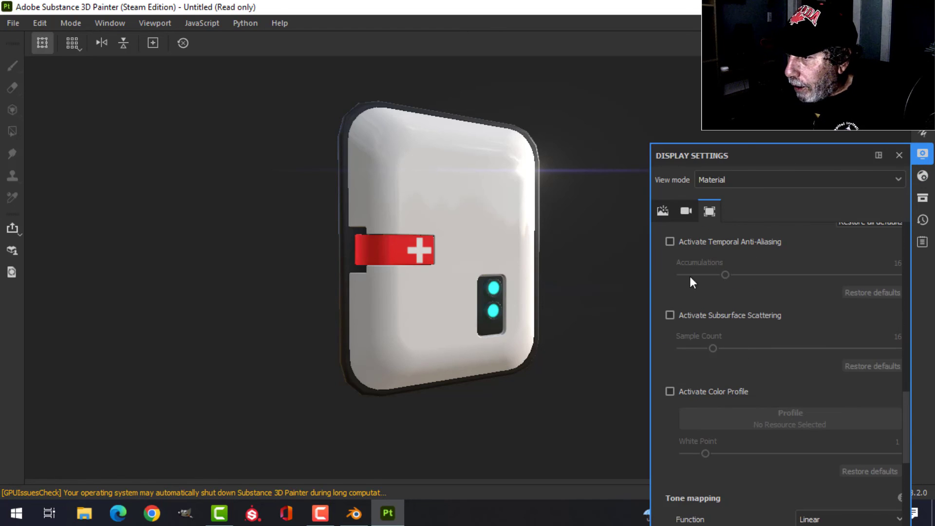
pyautogui.click(670, 241)
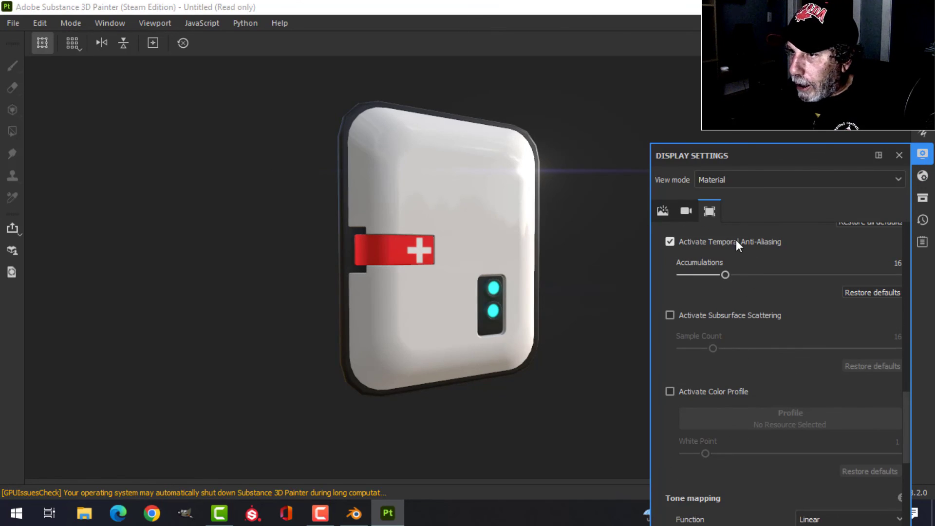
pyautogui.click(926, 156)
# Step: Examine the finished med kit from several angles and distances, checking the body, cross label and glowing buttons
pyautogui.keyDown('alt'); pyautogui.moveTo(557, 292); pyautogui.dragTo(478, 271); pyautogui.keyUp('alt')
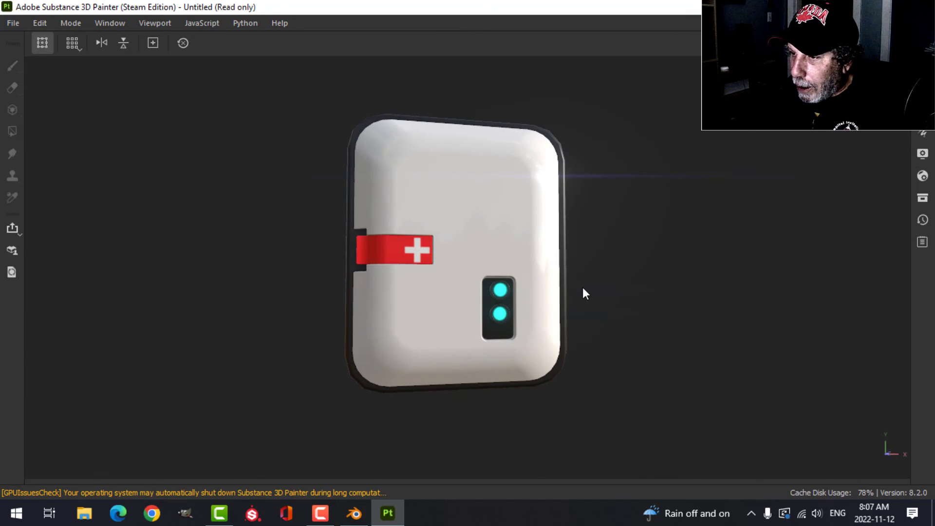
pyautogui.scroll(3, 589, 288)
pyautogui.scroll(-3, 605, 293)
pyautogui.keyDown('alt'); pyautogui.moveTo(606, 296); pyautogui.dragTo(642, 284); pyautogui.keyUp('alt')
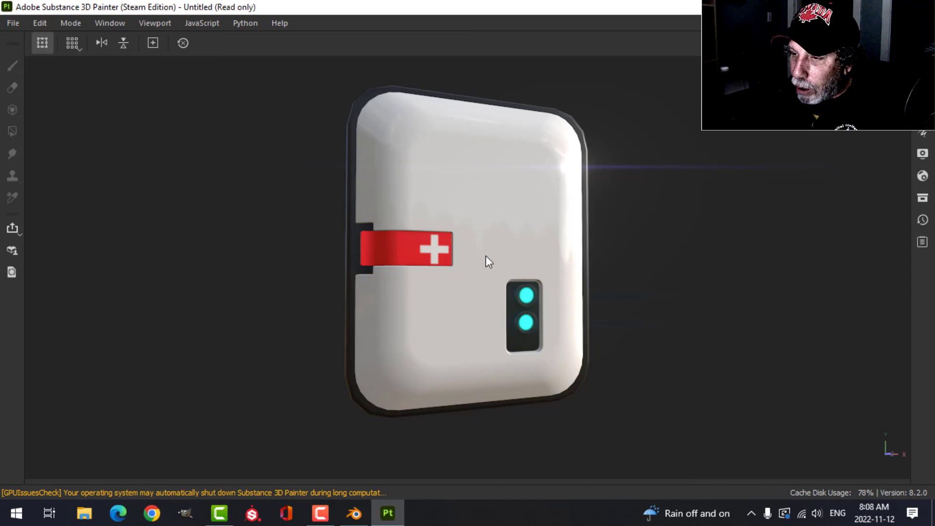
pyautogui.keyDown('alt'); pyautogui.moveTo(620, 300); pyautogui.dragTo(624, 261); pyautogui.keyUp('alt')
pyautogui.scroll(3, 653, 320)
pyautogui.scroll(-3, 651, 322)
pyautogui.scroll(3, 644, 290)
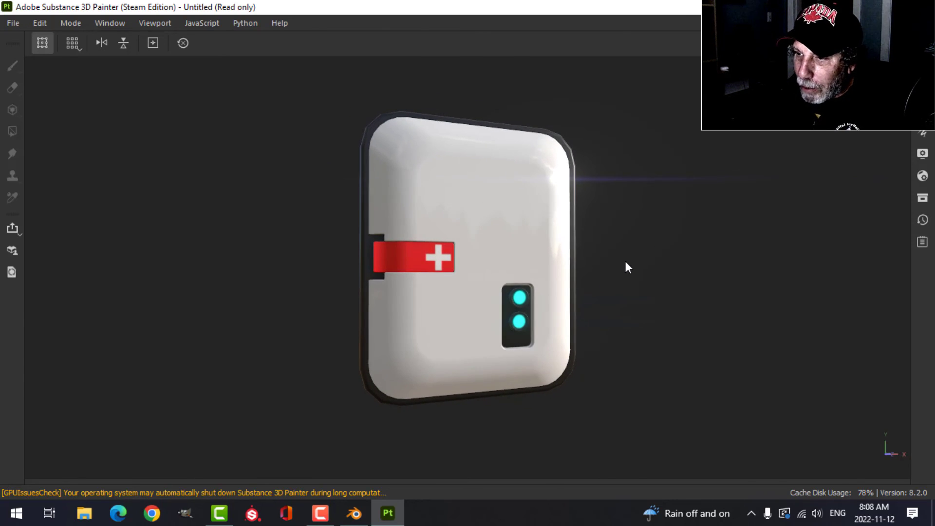